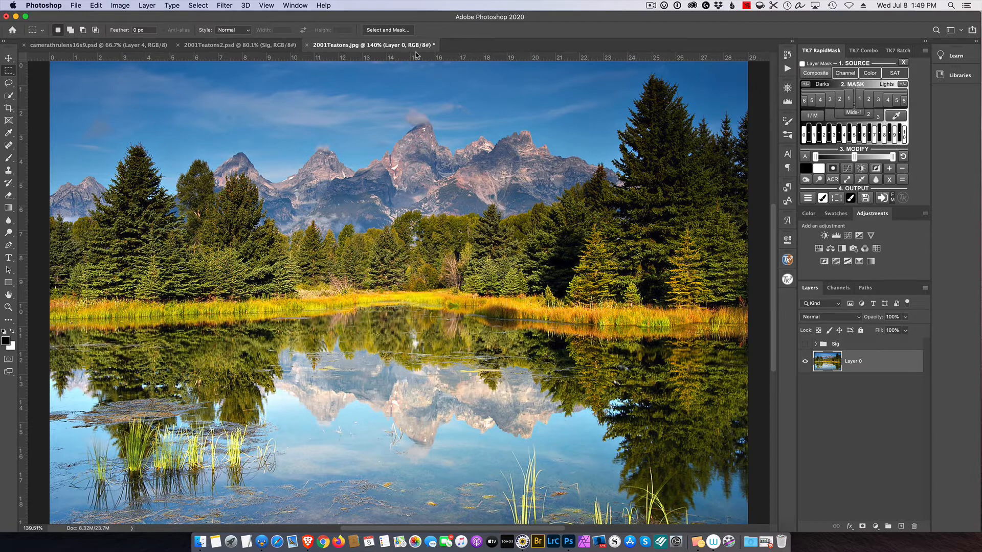
# Turn the document rulers off and back on.
pyautogui.click(263, 6)
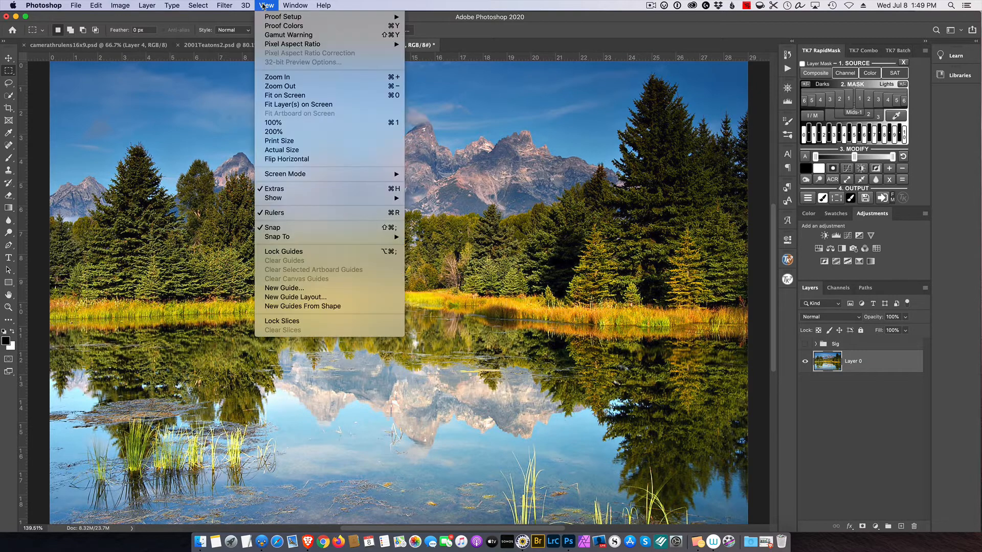
pyautogui.click(275, 214)
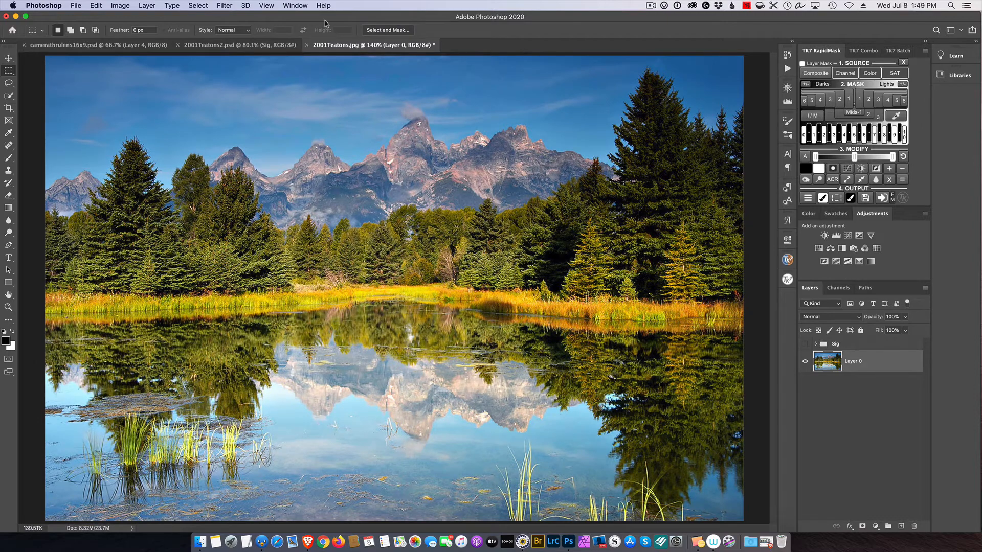
pyautogui.click(266, 6)
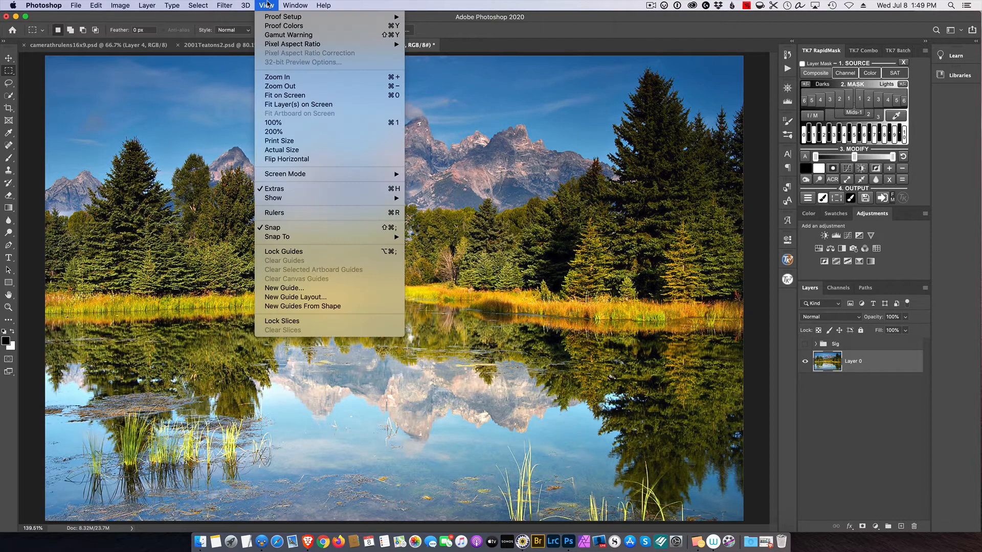
pyautogui.click(283, 214)
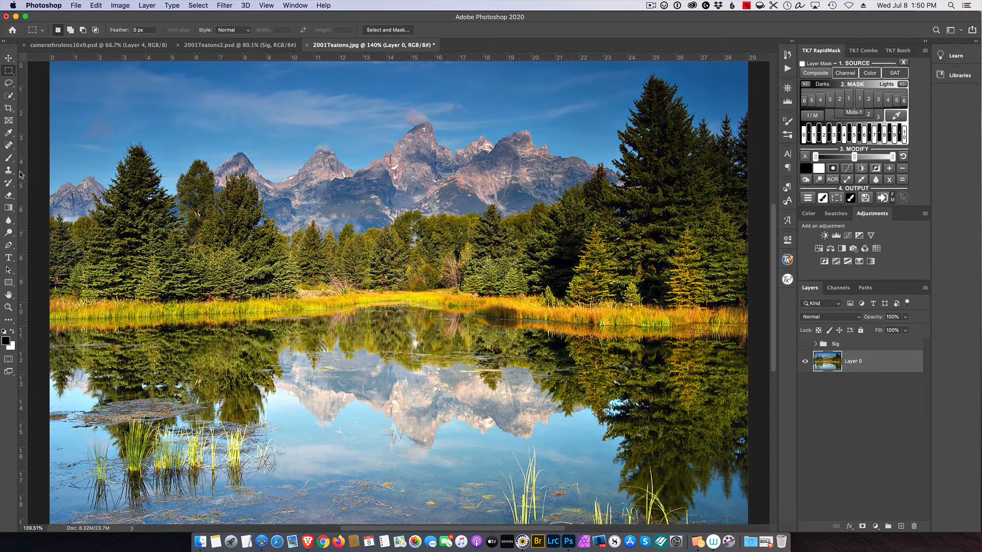
# Place six vertical guides across the photo at about 1, 9, 10, 20, 21 and 28 inches.
pyautogui.moveTo(21, 174); pyautogui.dragTo(74, 195)
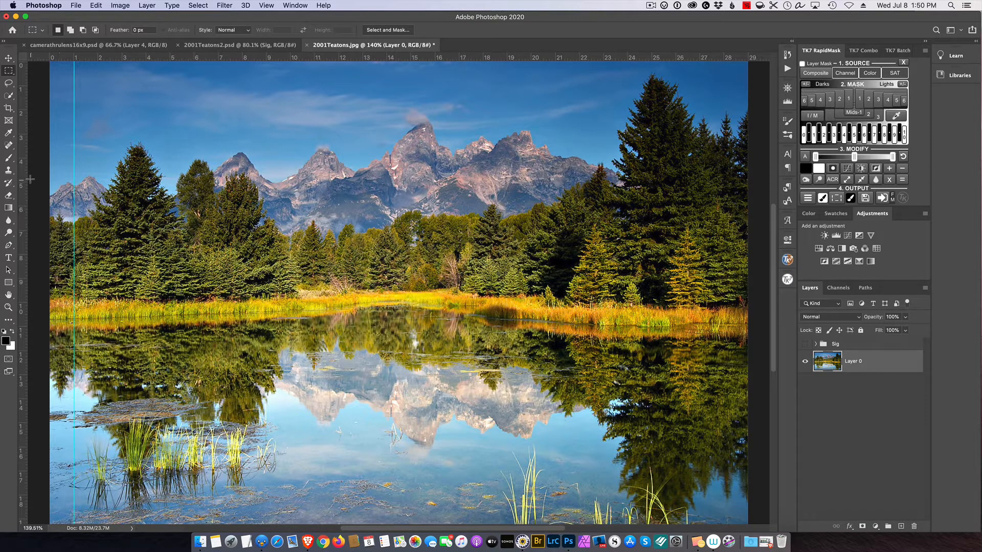
pyautogui.moveTo(24, 178); pyautogui.dragTo(268, 183)
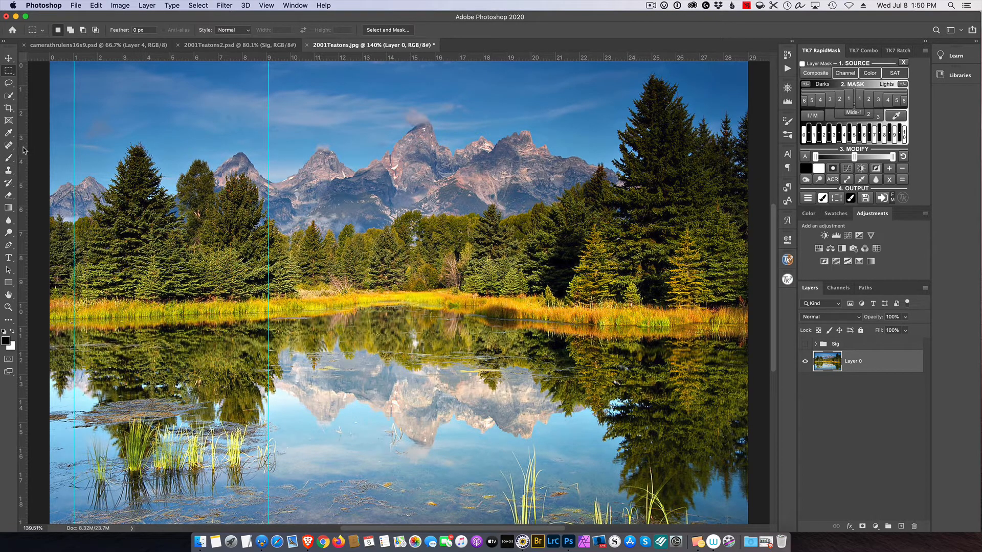
pyautogui.moveTo(28, 150); pyautogui.dragTo(289, 155)
pyautogui.moveTo(23, 149); pyautogui.dragTo(534, 163)
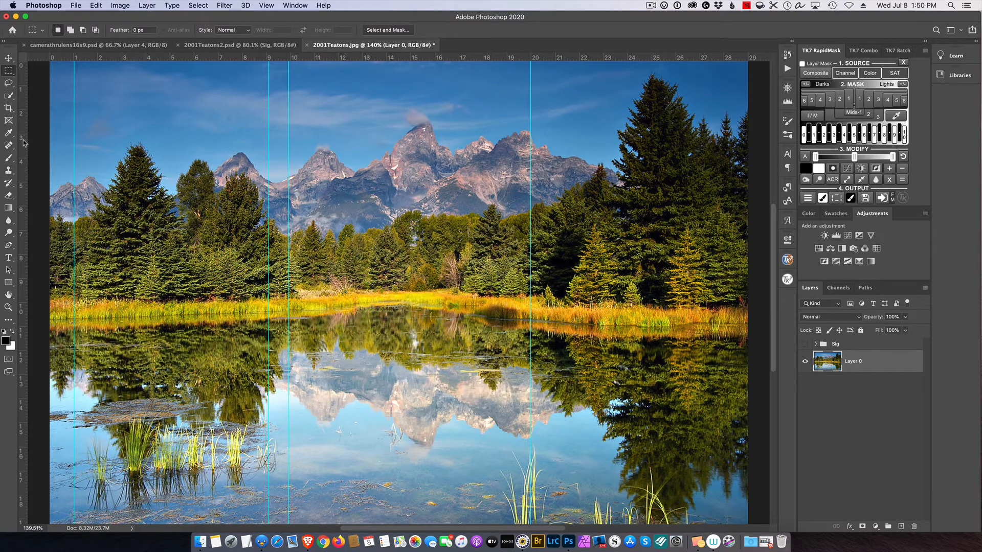
pyautogui.moveTo(26, 129); pyautogui.dragTo(557, 174)
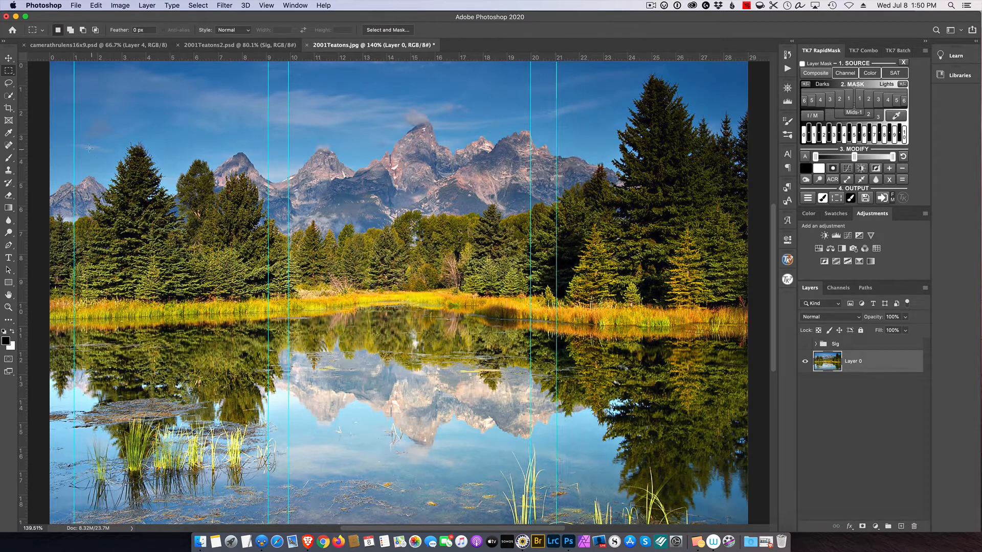
pyautogui.moveTo(23, 134); pyautogui.dragTo(724, 186)
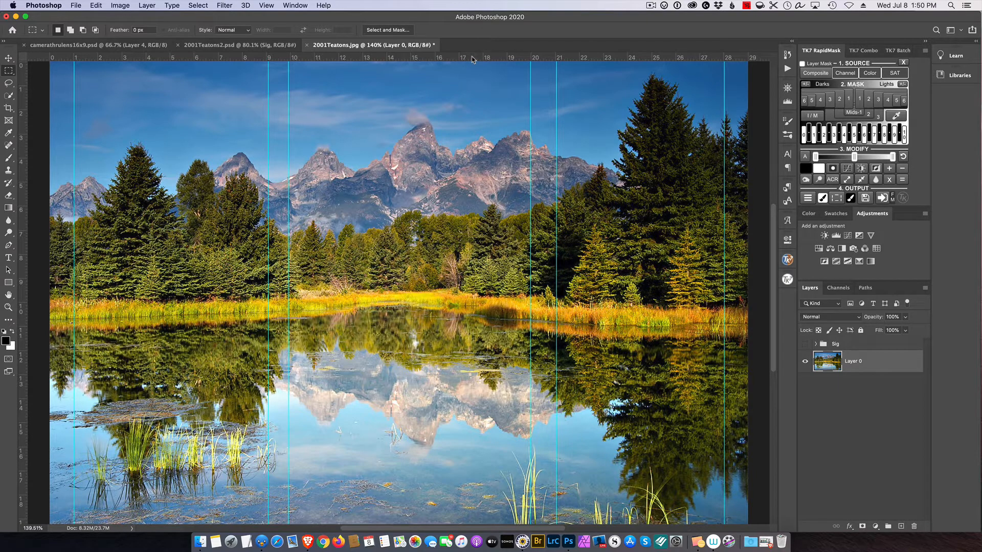
# Place two horizontal guides across the photo at about 1 inch and 18 inches.
pyautogui.moveTo(472, 60); pyautogui.dragTo(470, 82)
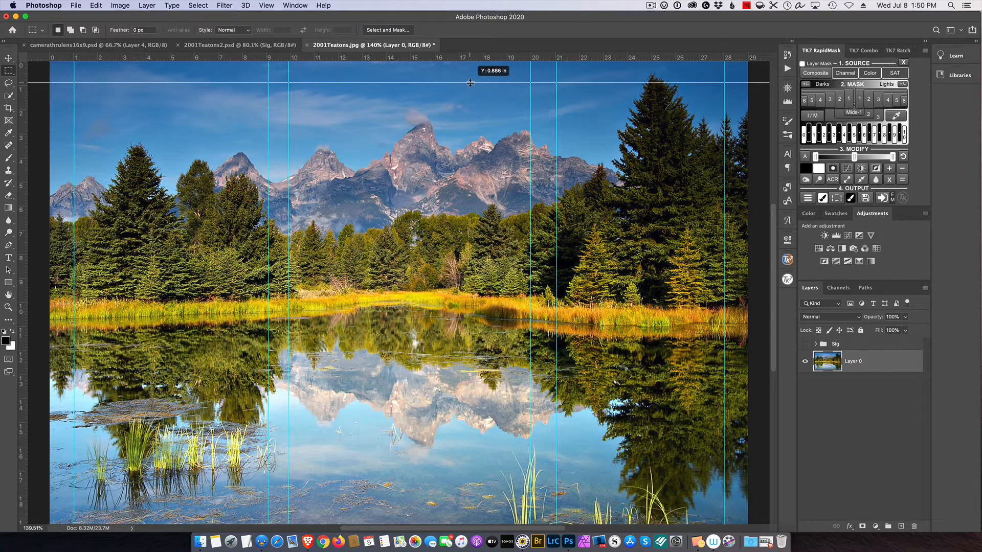
pyautogui.moveTo(469, 83); pyautogui.dragTo(470, 84)
pyautogui.moveTo(516, 58); pyautogui.dragTo(513, 503)
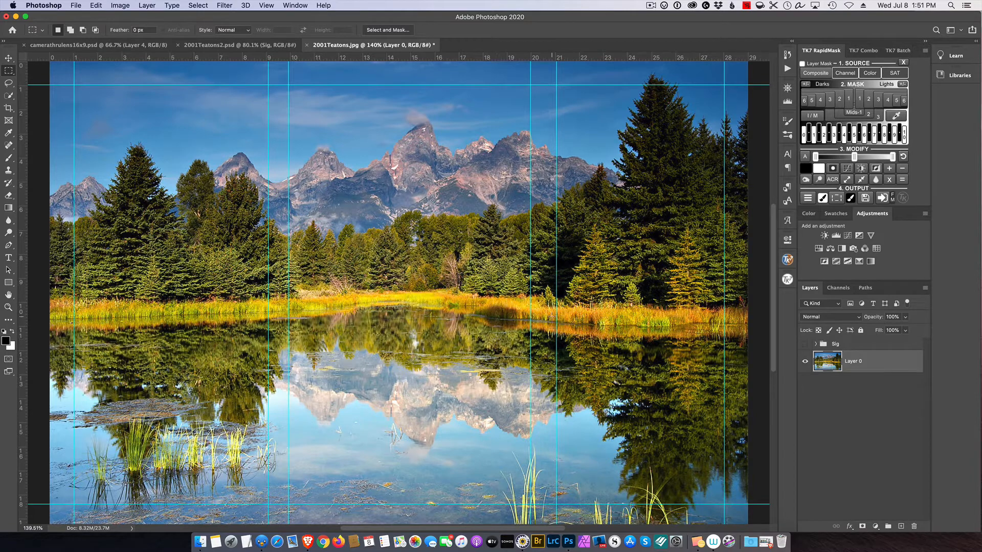
# Marquee a small rectangle in the sky above the trees and create a black (#000000) Solid Color fill layer from it.
pyautogui.moveTo(198, 143); pyautogui.dragTo(222, 155)
pyautogui.click(875, 527)
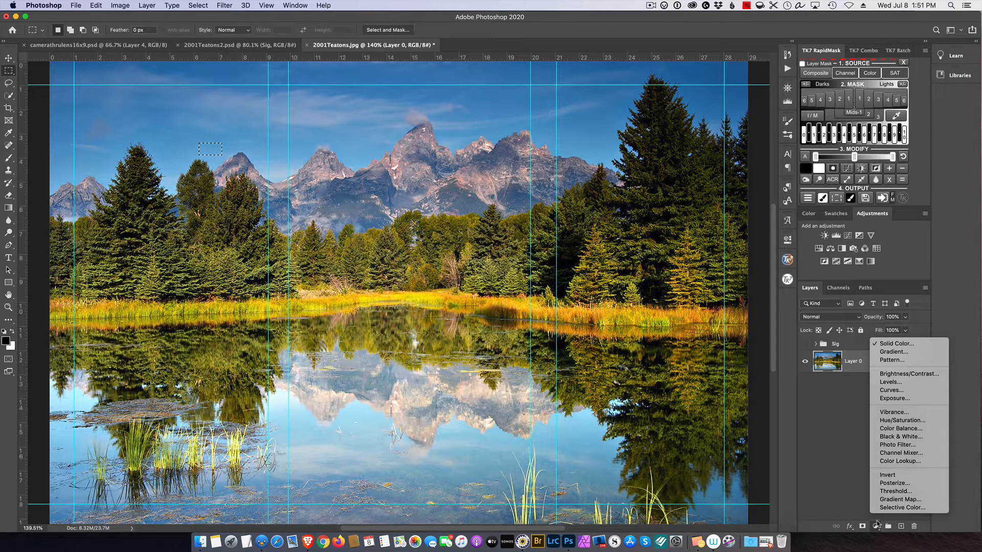
pyautogui.click(903, 343)
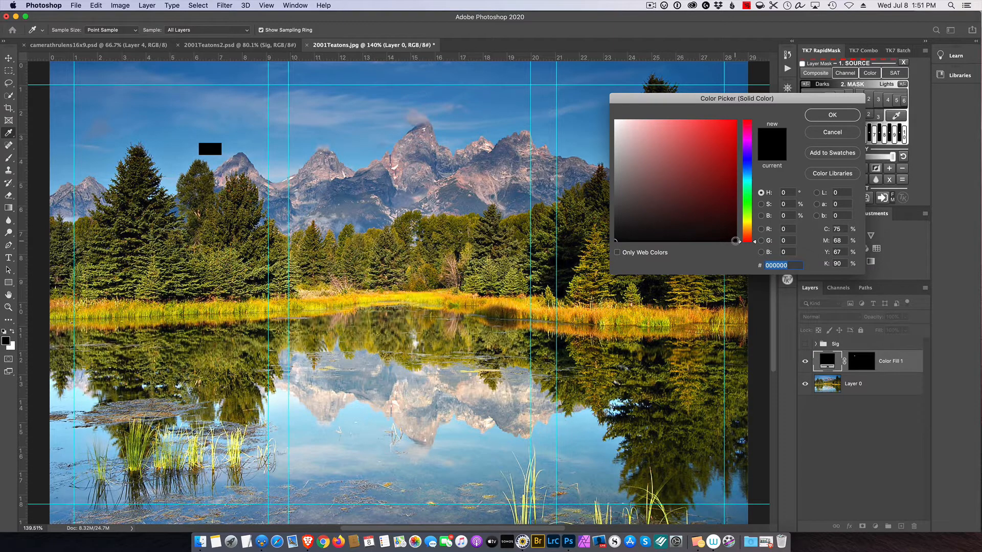
pyautogui.click(735, 241)
pyautogui.click(832, 115)
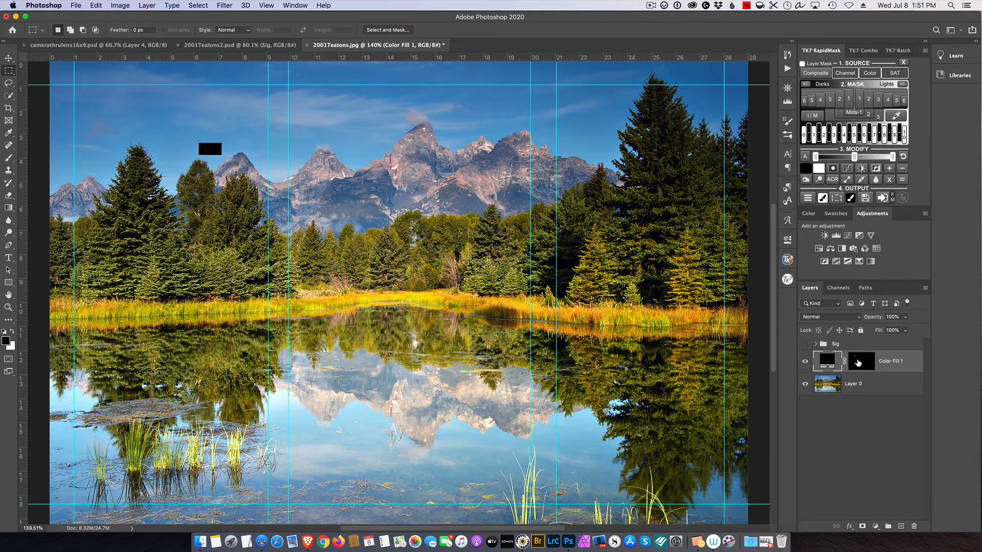
# Paint out the small black rectangle on the Color Fill 1 layer mask with a black brush.
pyautogui.doubleClick(854, 359)
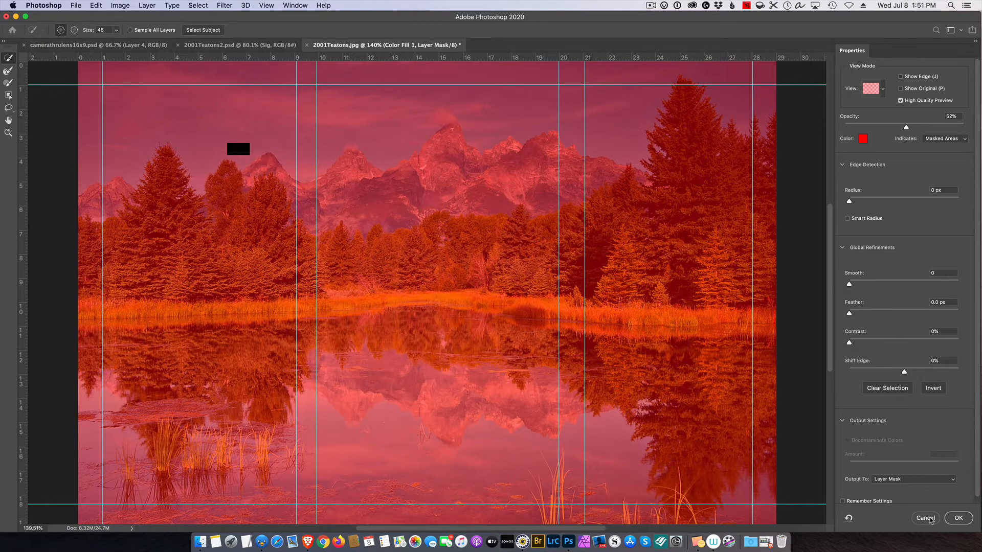
pyautogui.click(925, 518)
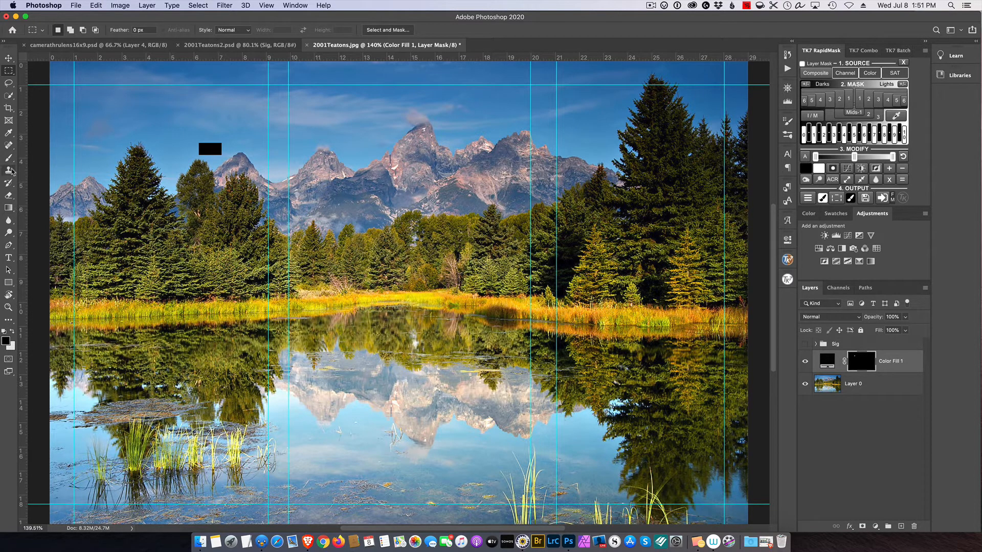
pyautogui.click(9, 158)
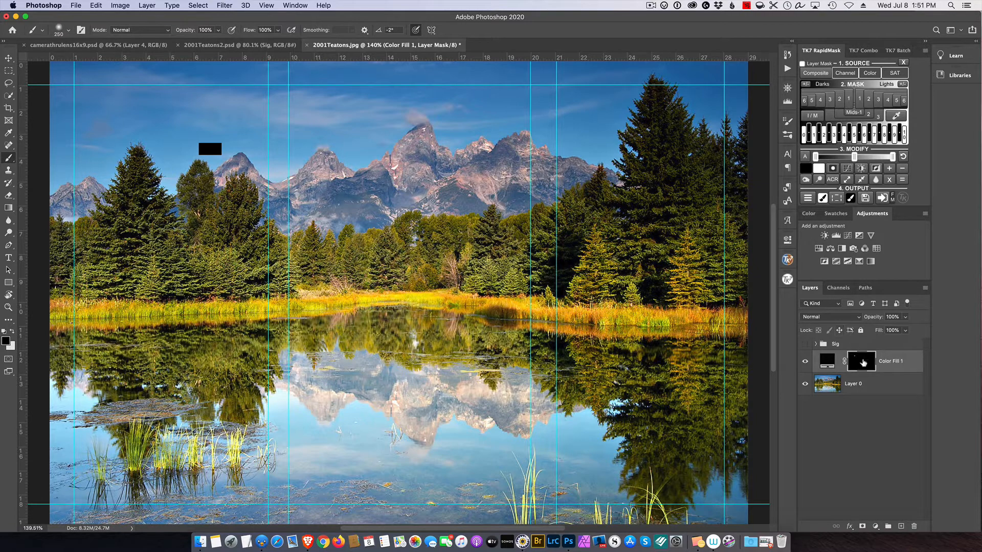
pyautogui.moveTo(193, 155); pyautogui.dragTo(221, 149)
# On the Color Fill 1 mask, select each of the three guide-bounded panels, fill them with the light background color, and deselect.
pyautogui.click(9, 70)
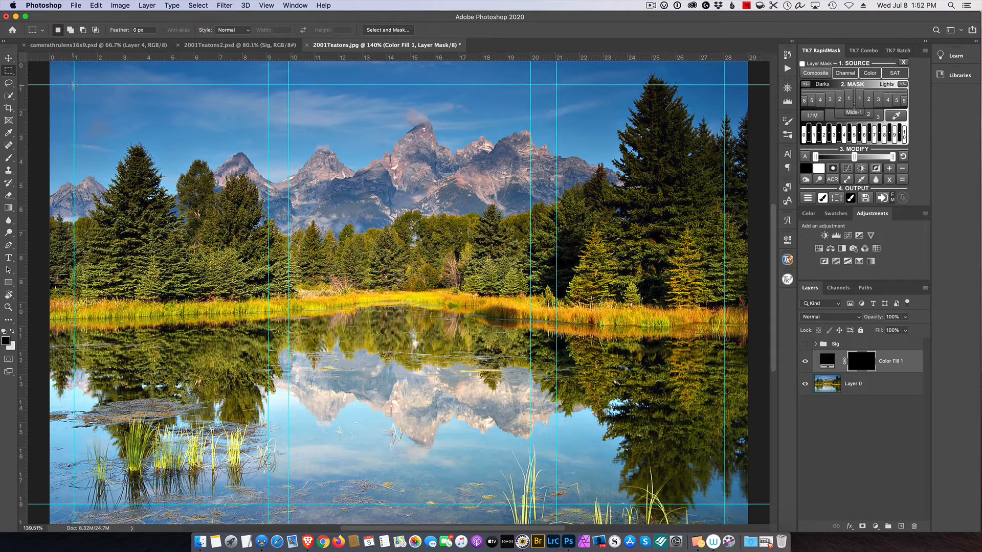
pyautogui.moveTo(73, 85); pyautogui.dragTo(266, 505)
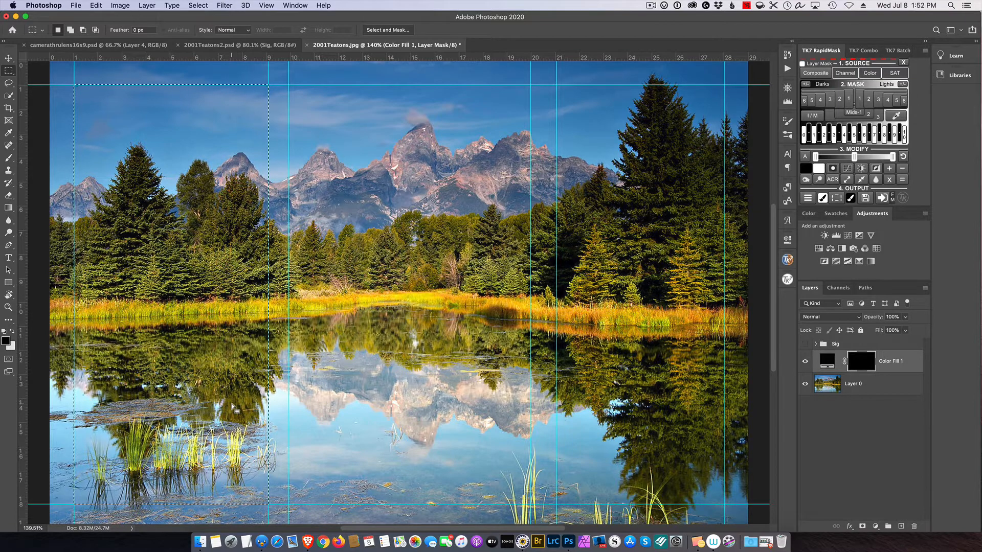
pyautogui.press('super+BackSpace')
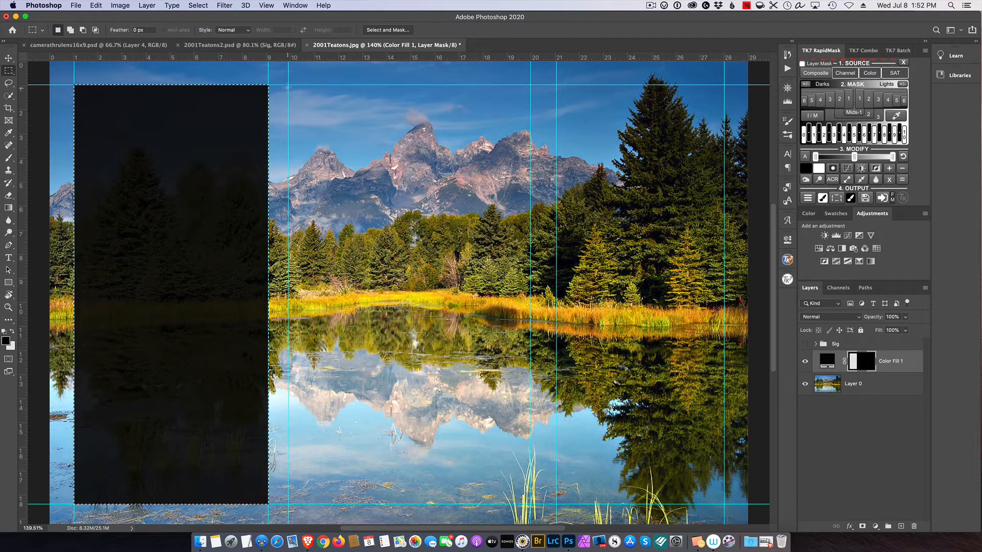
pyautogui.moveTo(287, 85); pyautogui.dragTo(529, 504)
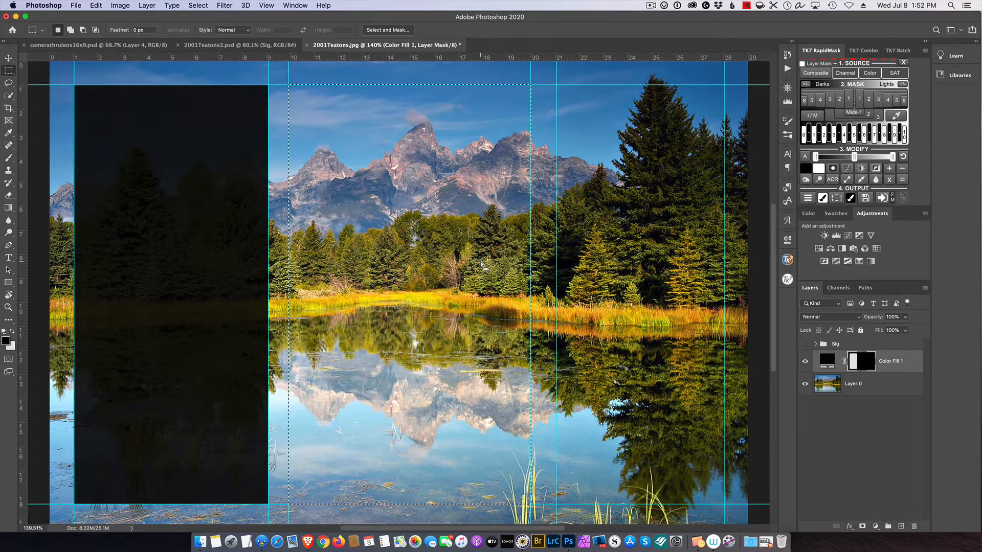
pyautogui.press('super+BackSpace')
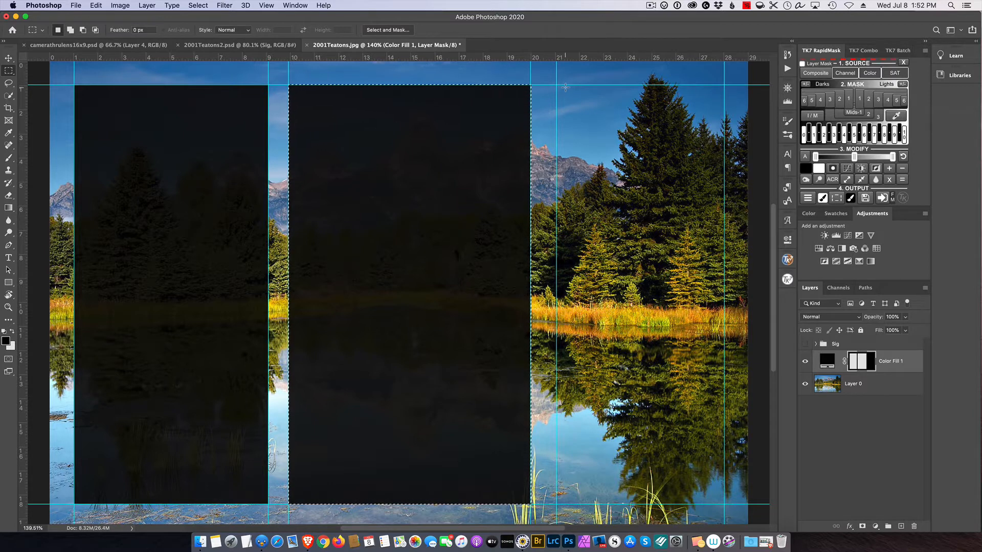
pyautogui.moveTo(558, 86); pyautogui.dragTo(724, 504)
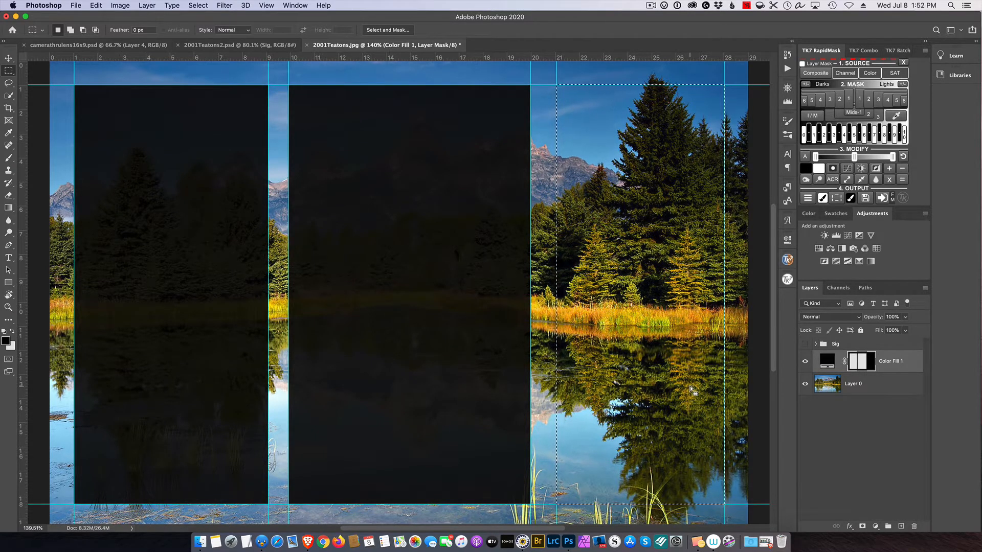
pyautogui.press('BackSpace')
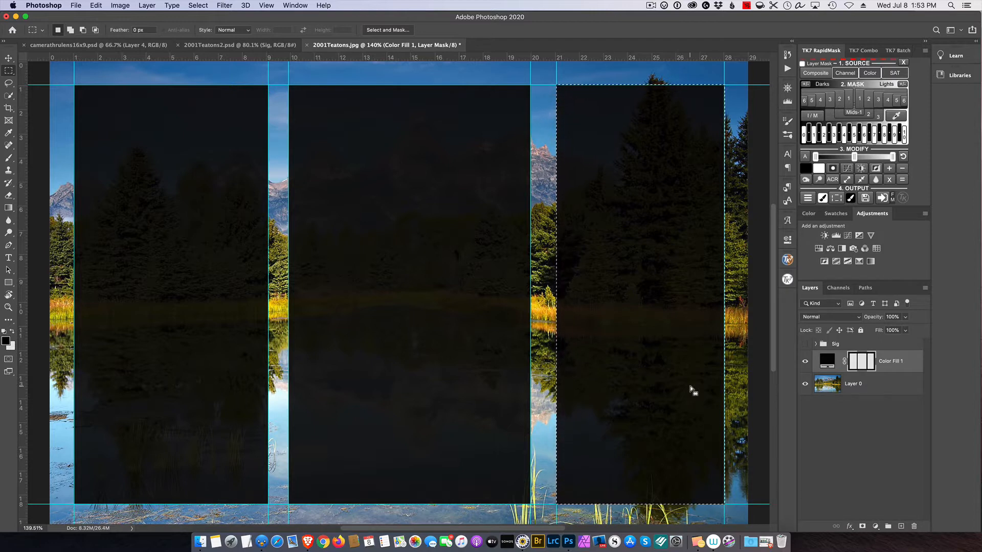
pyautogui.click(689, 385)
# Add a layer mask to Layer 0 and create a near-white (#f9f6f6) Solid Color fill layer above it.
pyautogui.click(866, 392)
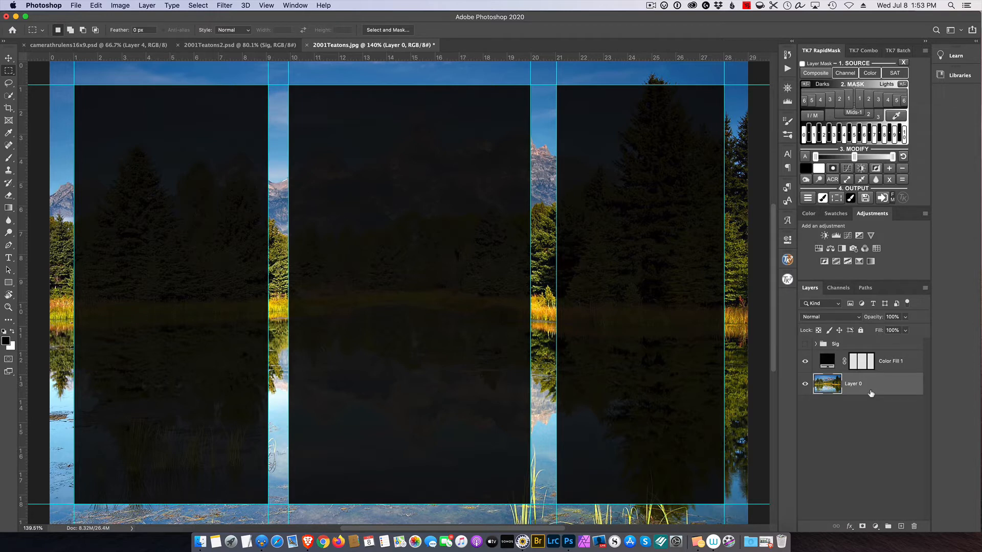
pyautogui.click(862, 527)
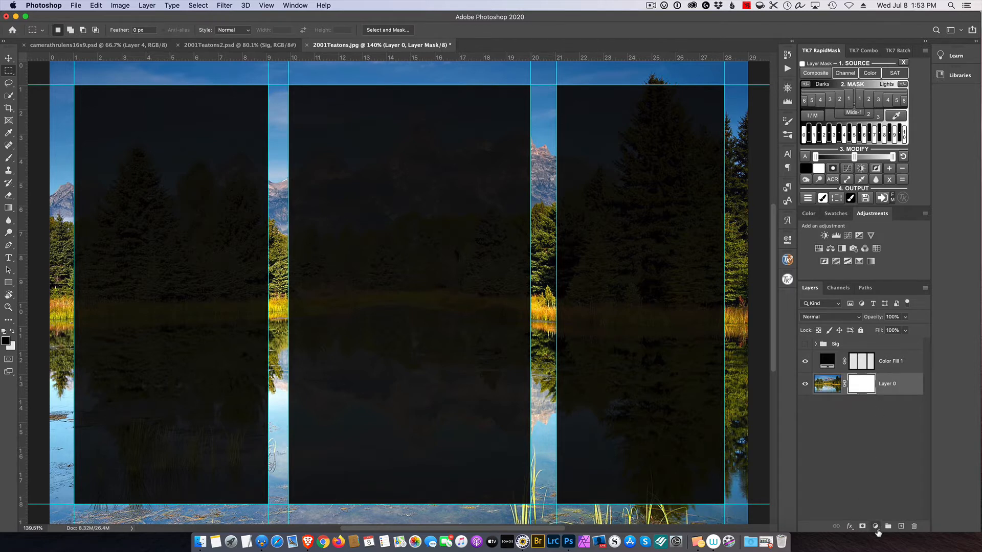
pyautogui.click(876, 528)
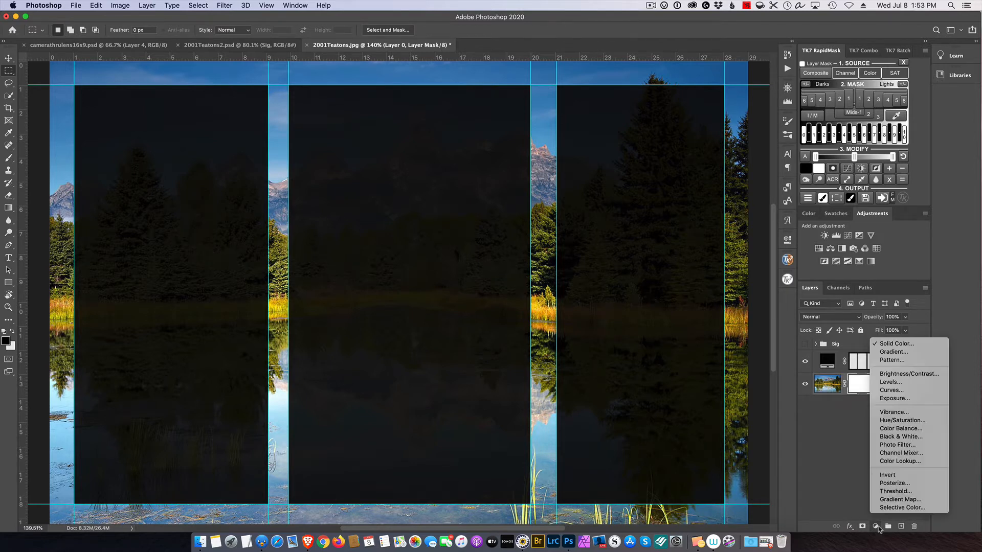
pyautogui.click(905, 344)
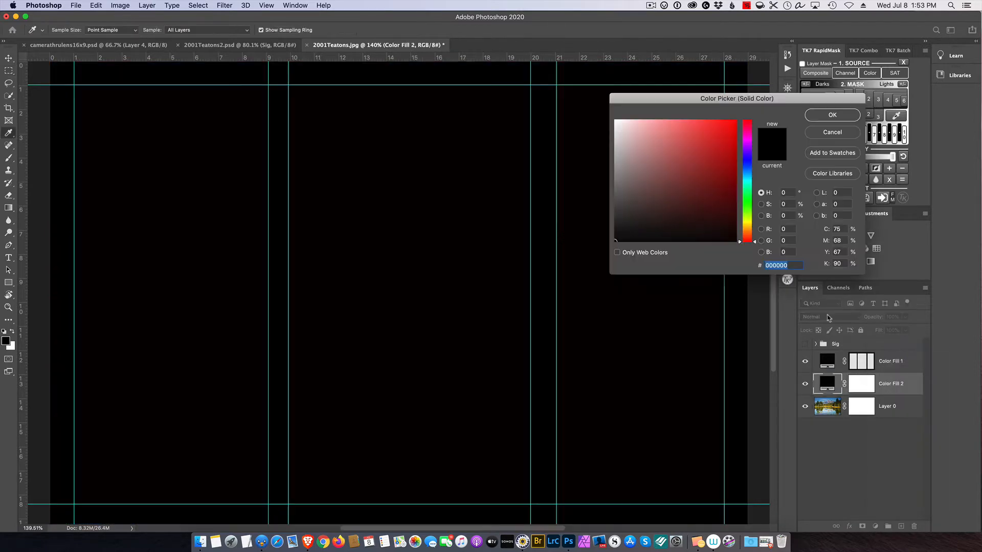
pyautogui.click(616, 123)
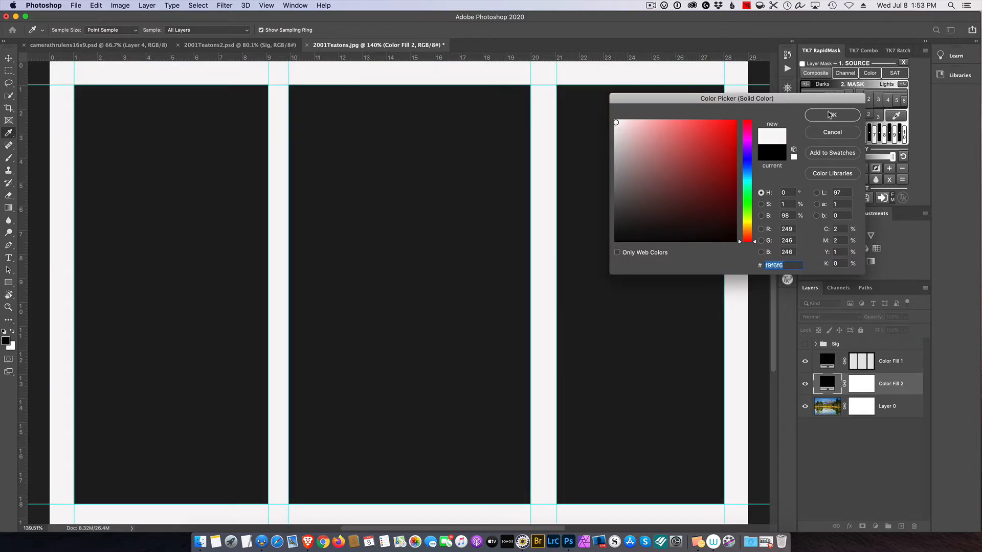
pyautogui.click(831, 115)
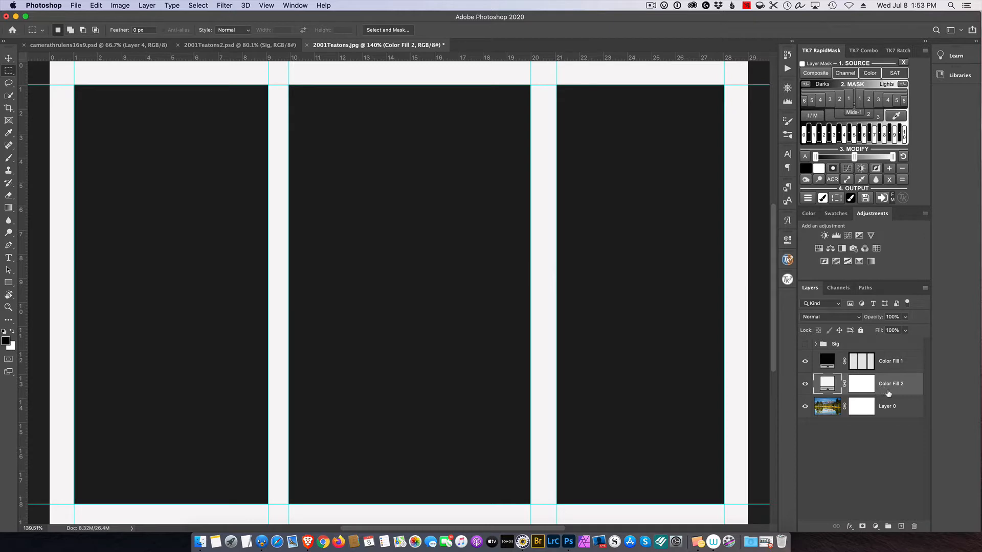
# Move Color Fill 2 and Color Fill 1 beneath Layer 0, with Color Fill 2 lowest, and clip Layer 0 to Color Fill 1.
pyautogui.moveTo(890, 387); pyautogui.dragTo(889, 408)
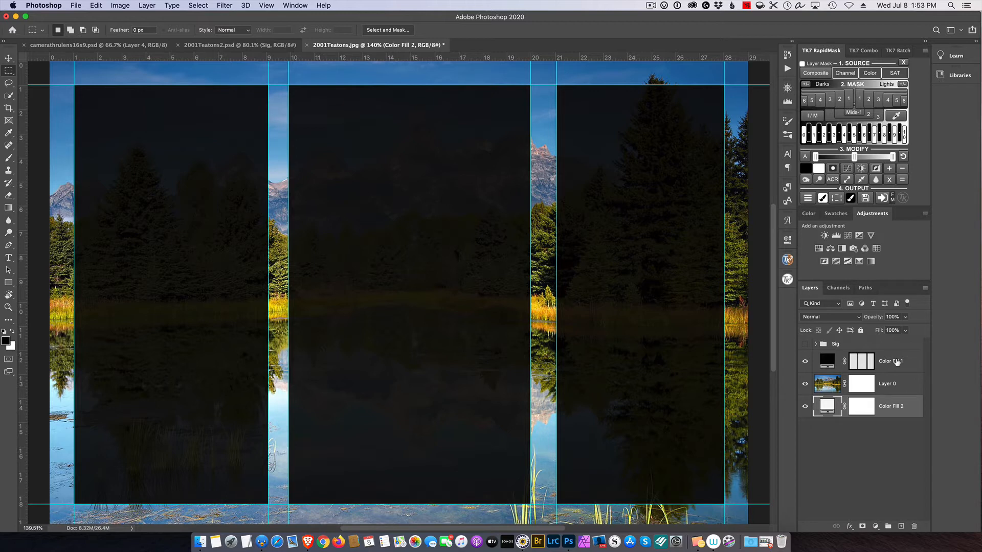
pyautogui.moveTo(896, 362); pyautogui.dragTo(895, 391)
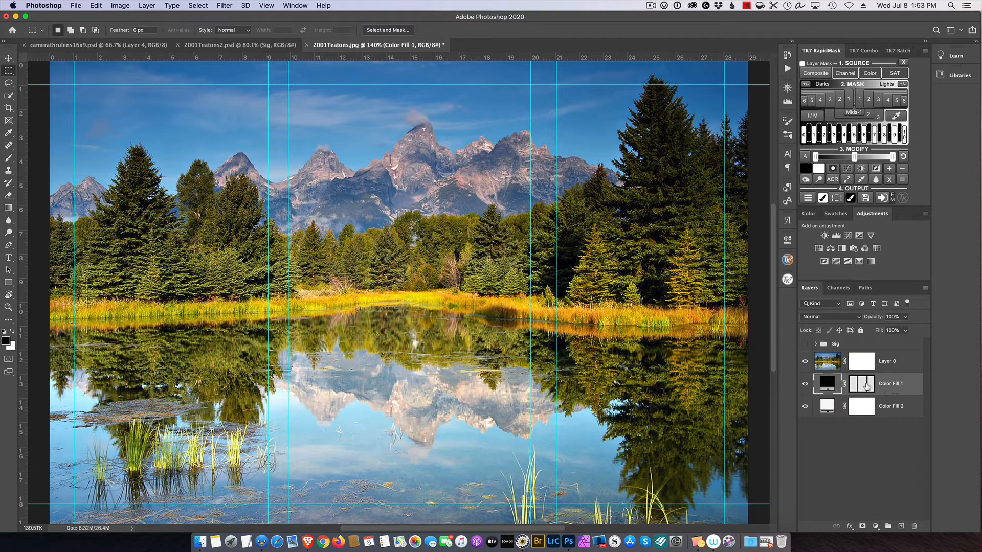
pyautogui.rightClick(894, 362)
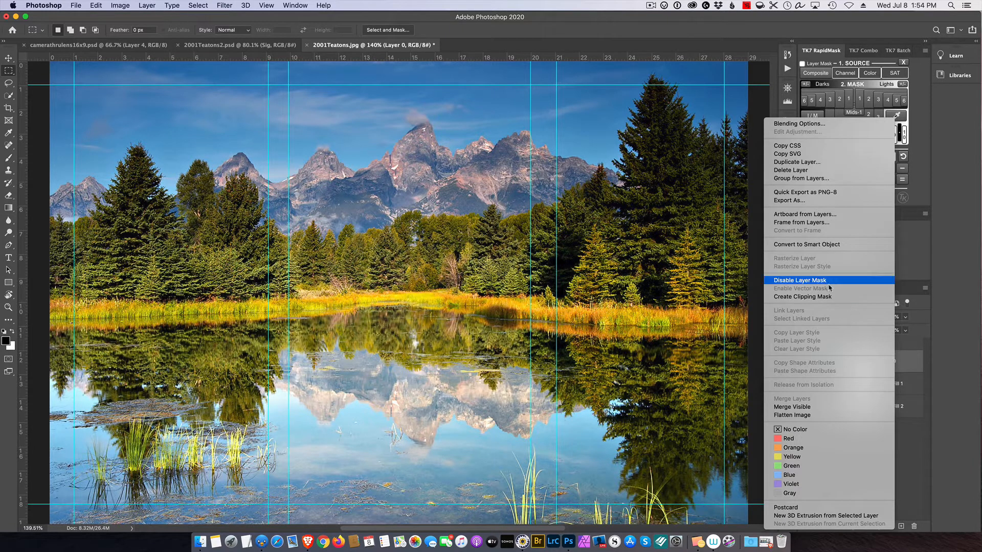
pyautogui.click(828, 296)
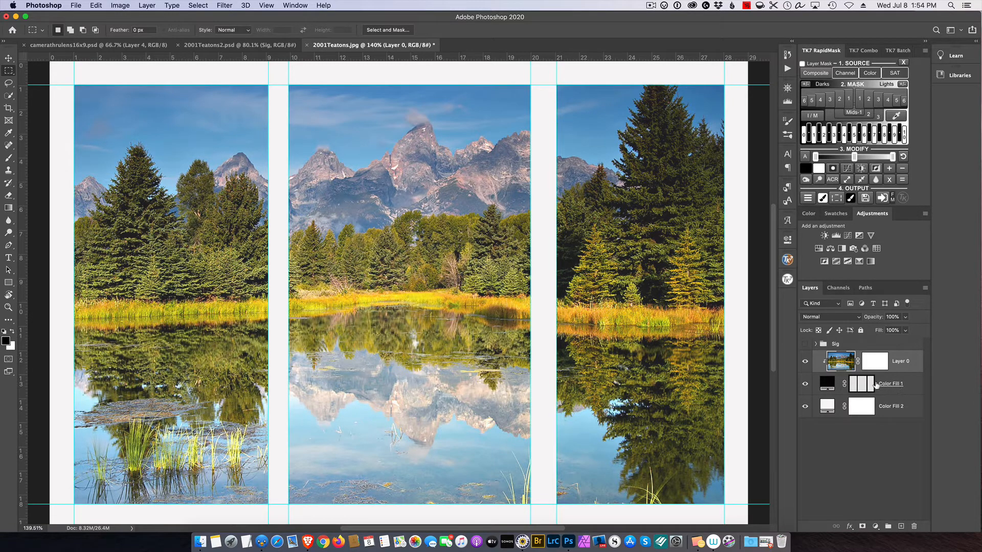
# Add a Drop Shadow effect to Color Fill 1, cast toward the lower right at a 127° angle and 27 px distance.
pyautogui.click(906, 383)
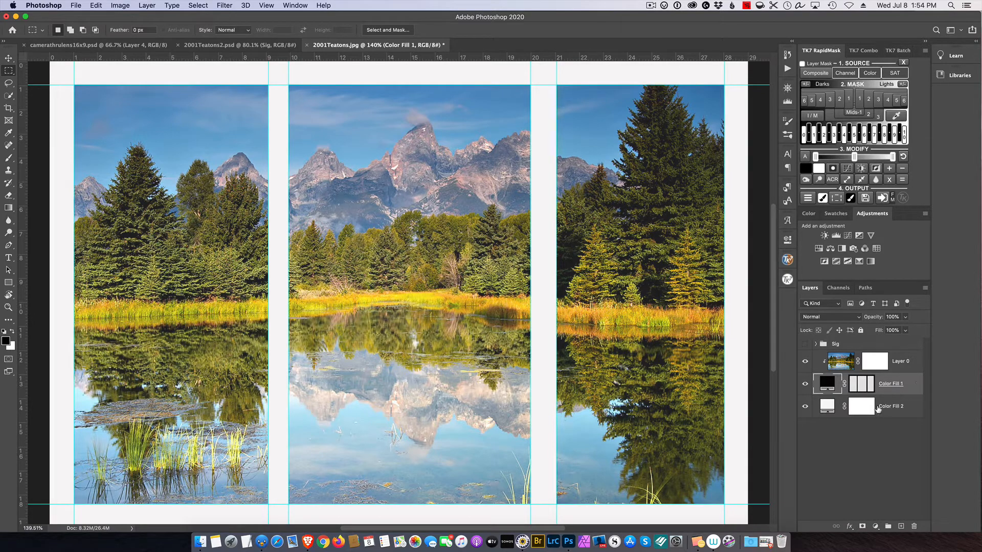
pyautogui.click(848, 527)
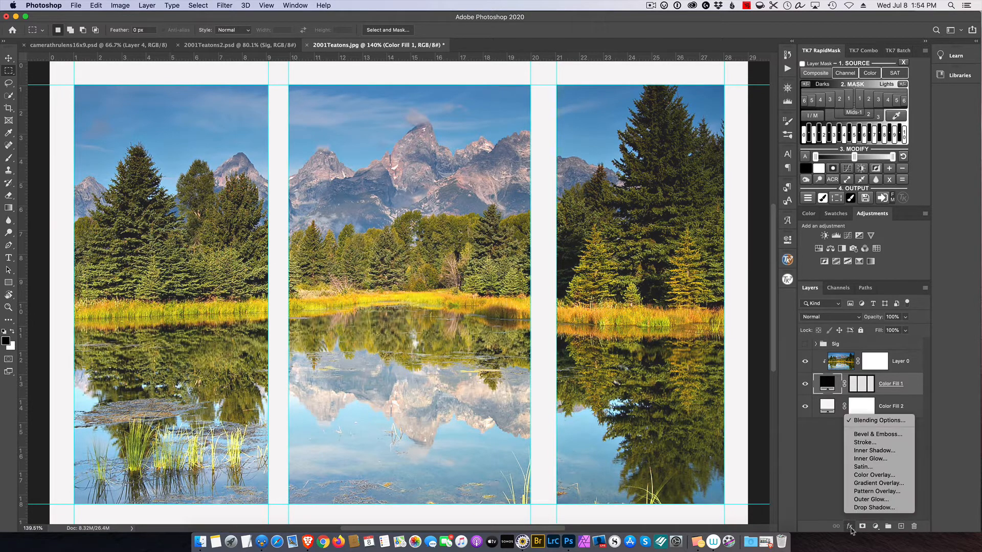
pyautogui.click(869, 507)
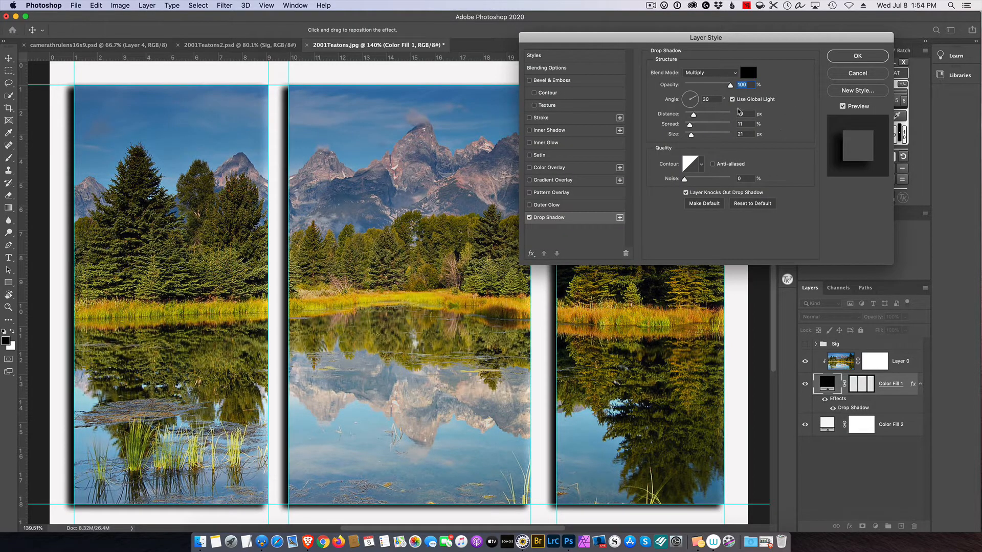
pyautogui.moveTo(685, 38); pyautogui.dragTo(781, 46)
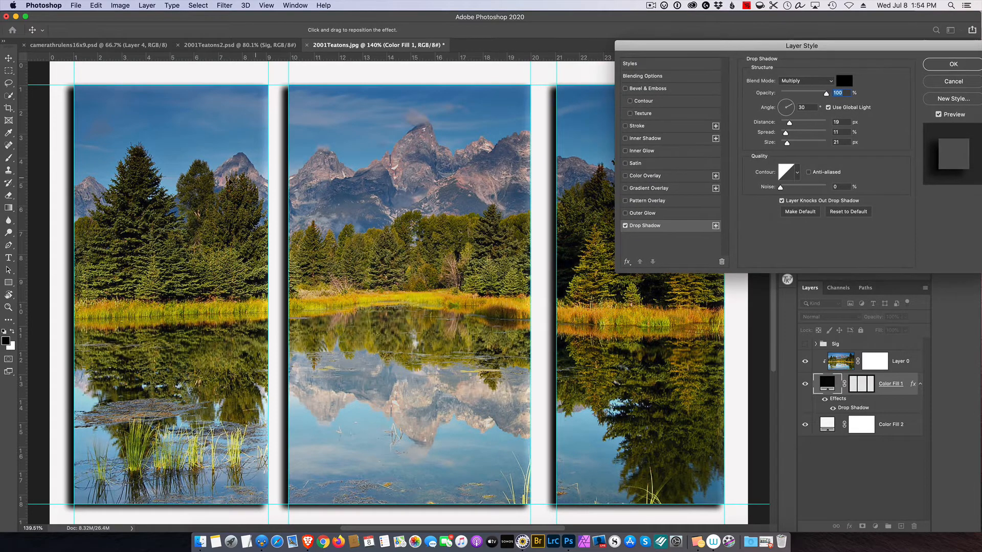
pyautogui.moveTo(215, 131); pyautogui.dragTo(318, 176)
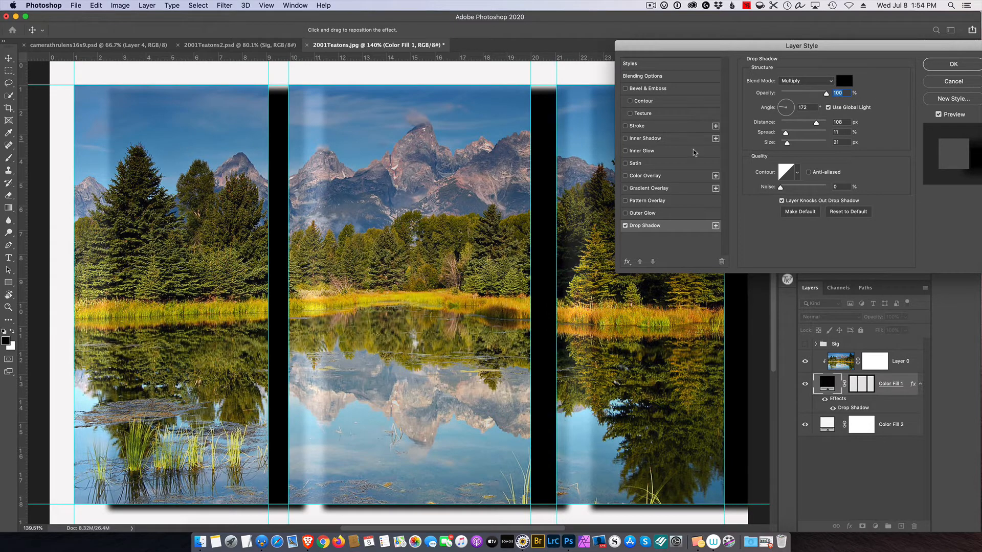
pyautogui.moveTo(205, 163); pyautogui.dragTo(172, 163)
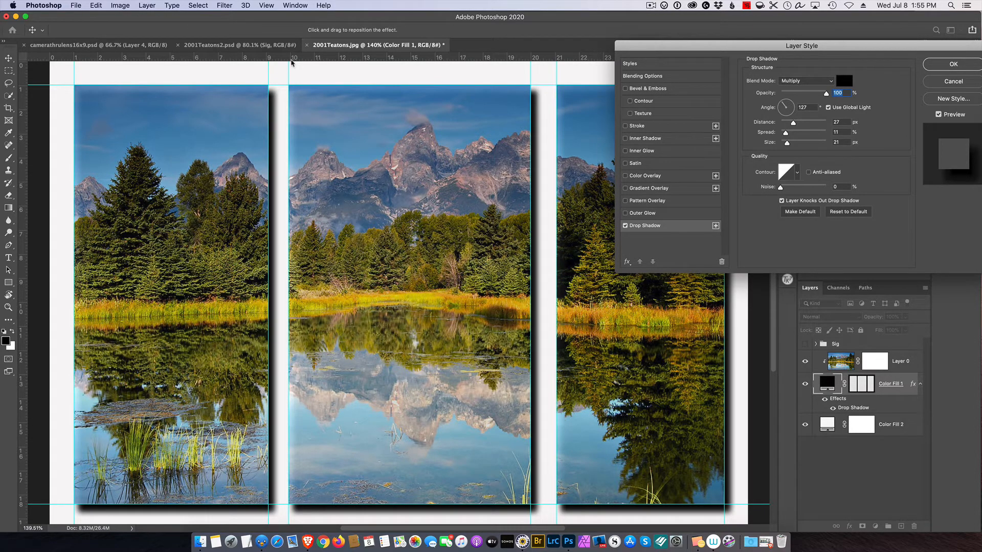
pyautogui.click(949, 64)
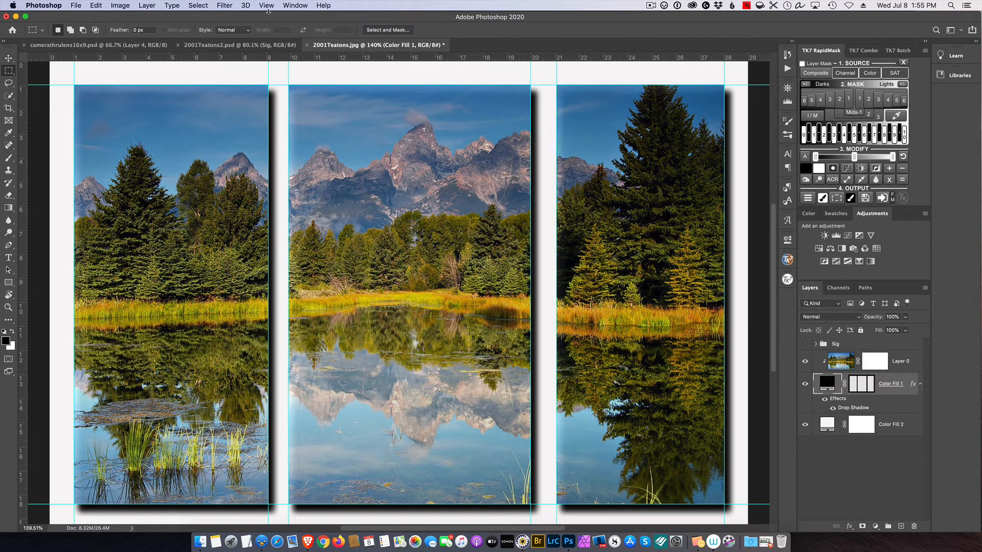
# Clear all guides from the document and make Layer 0 the active layer.
pyautogui.click(266, 7)
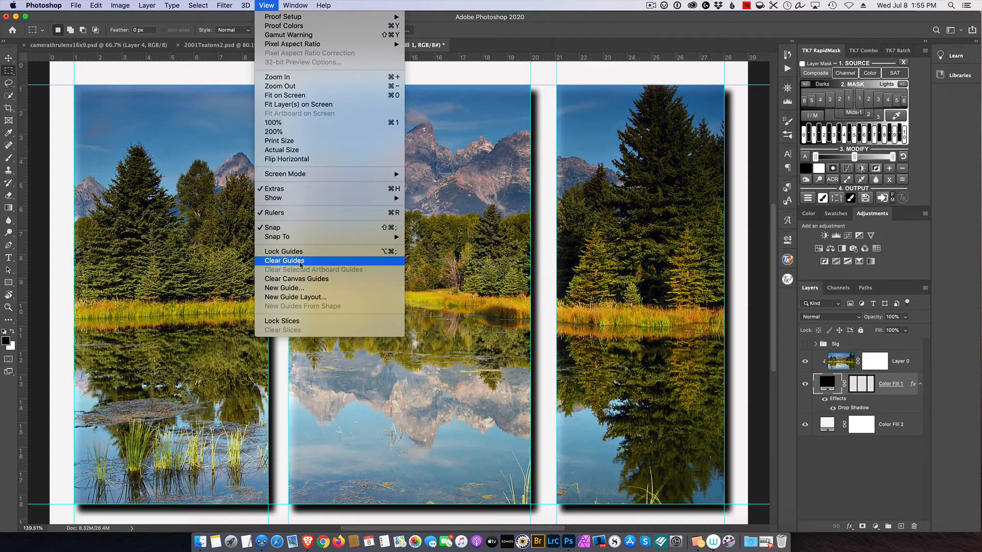
pyautogui.click(301, 261)
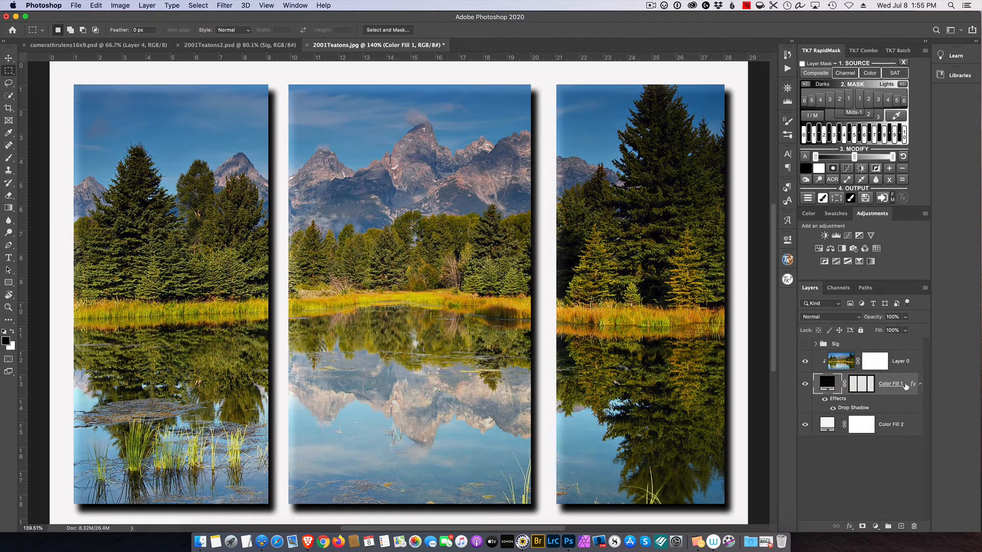
pyautogui.click(898, 364)
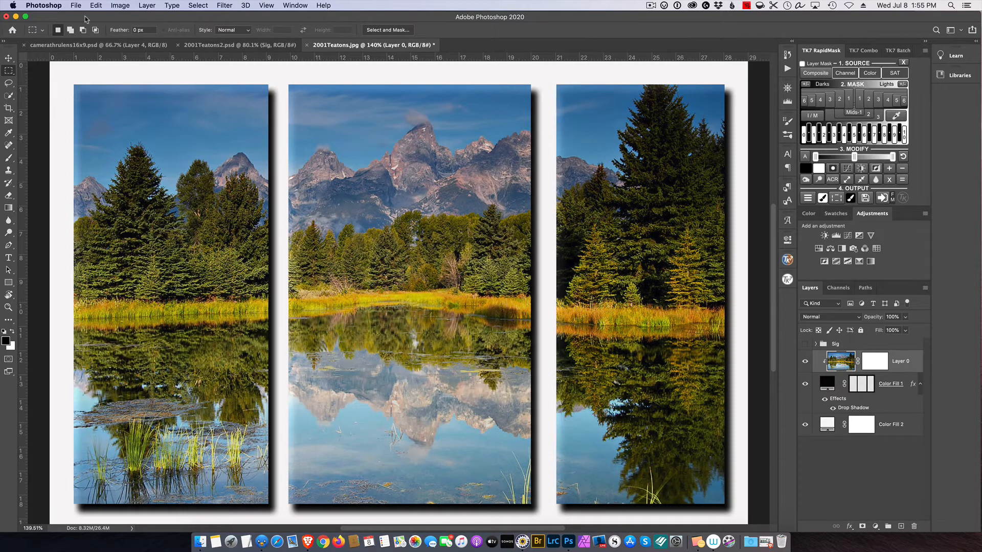
# Enlarge the canvas by a relative 10 percent in both width and height, and fit the whole image in view.
pyautogui.click(124, 6)
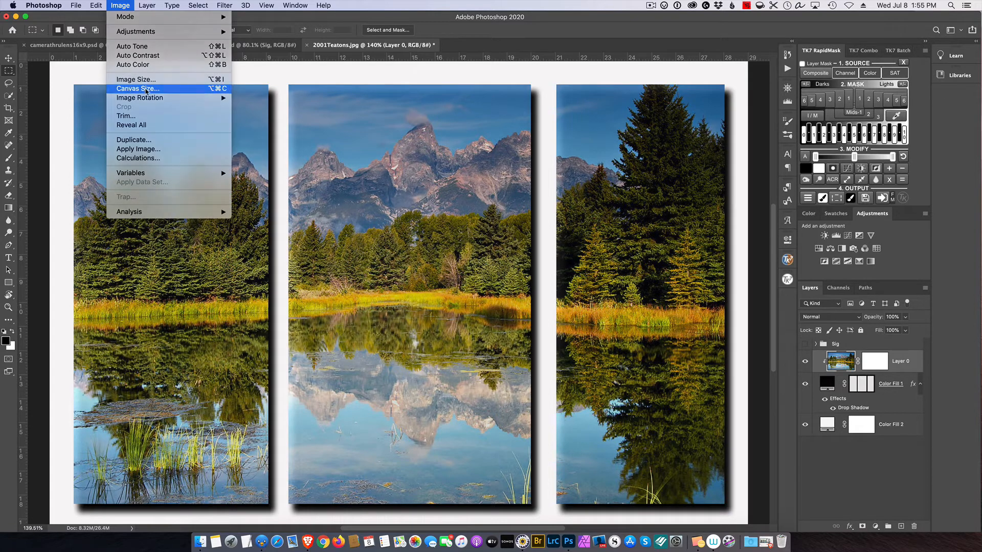
pyautogui.click(146, 89)
pyautogui.click(669, 219)
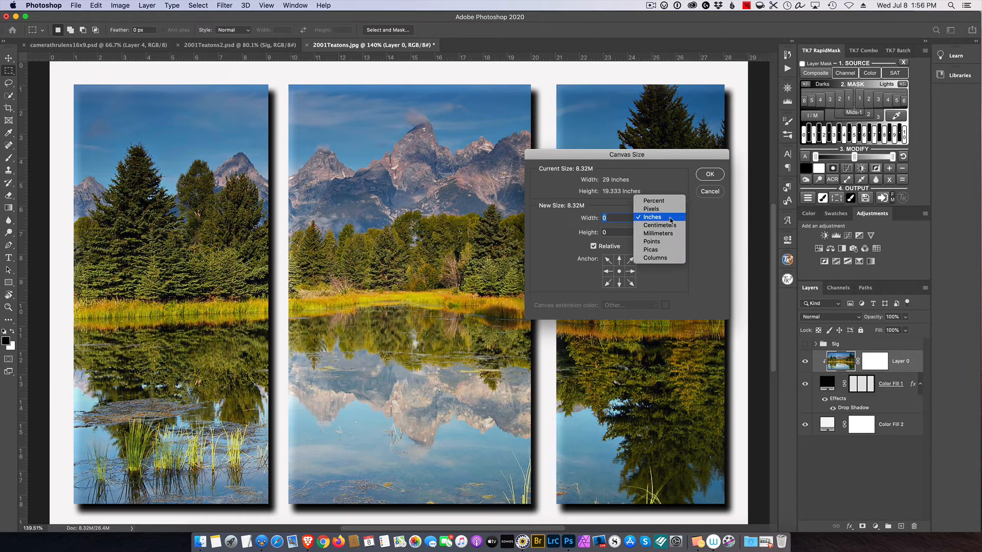
pyautogui.click(666, 202)
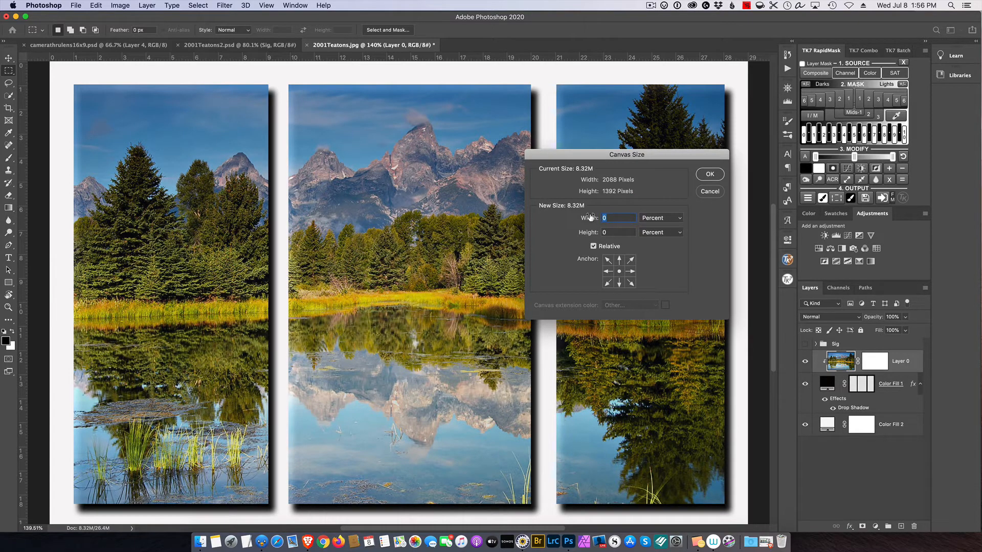
pyautogui.write('10')
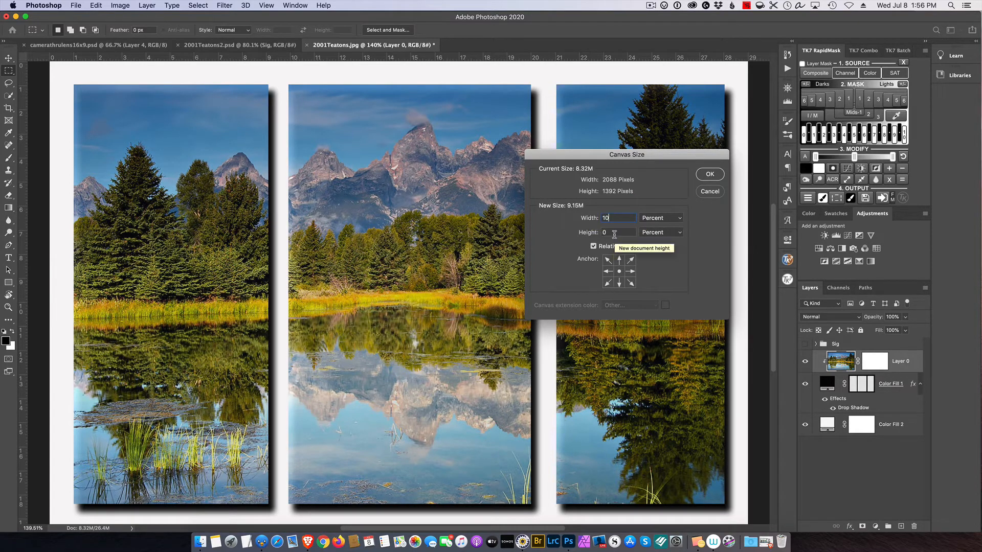
pyautogui.doubleClick(603, 232)
pyautogui.write('10')
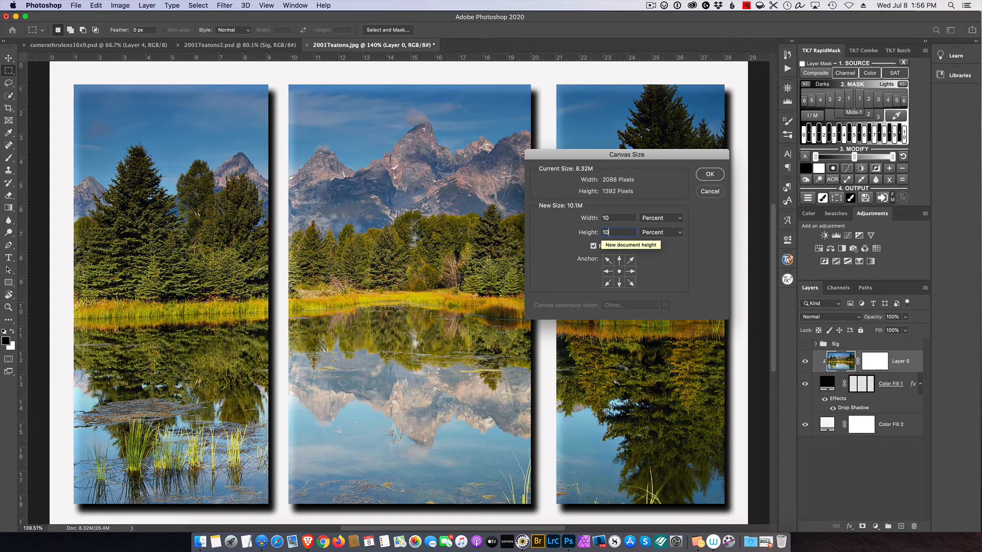
pyautogui.click(710, 173)
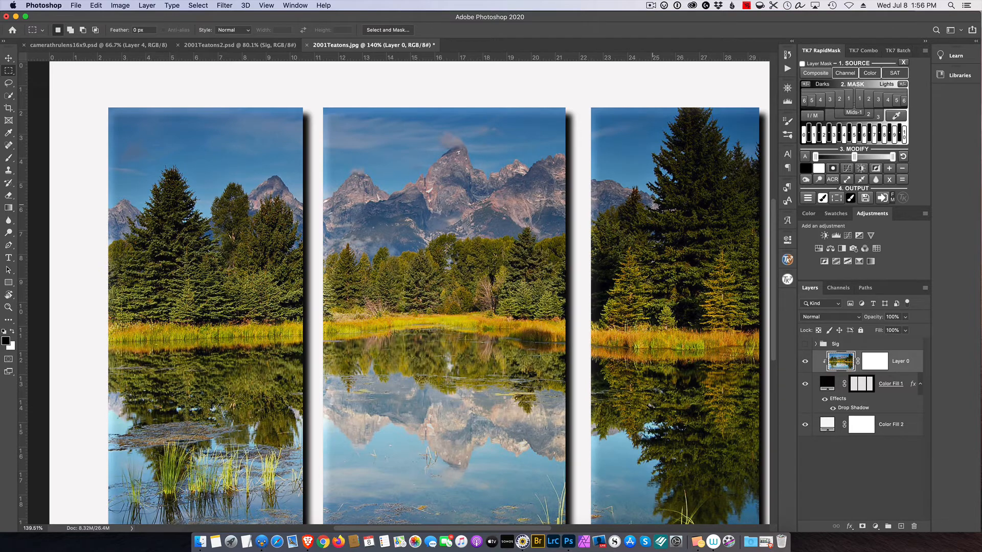
pyautogui.press('super+0')
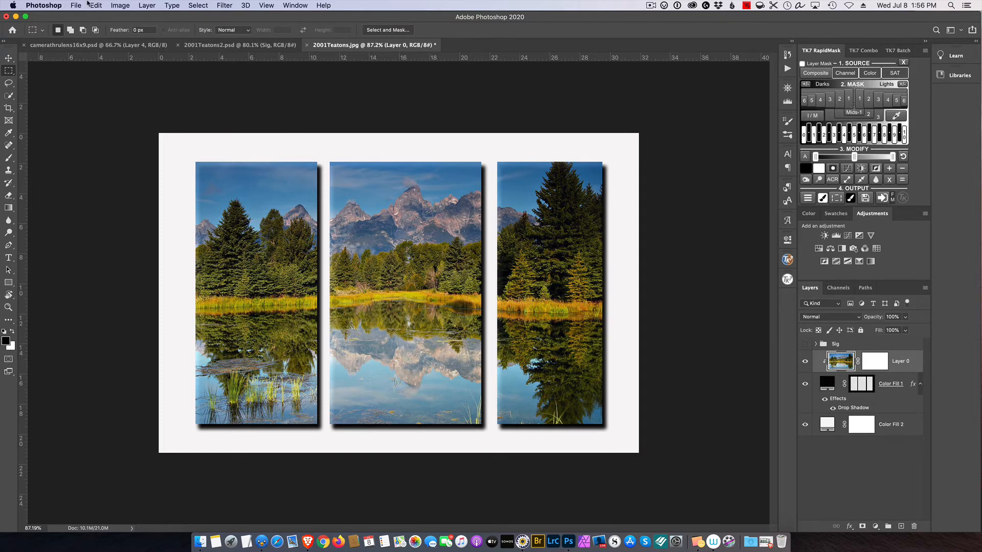
# Extend the canvas height by another relative 10 percent, anchored at the top center so the space is added at the bottom.
pyautogui.click(119, 6)
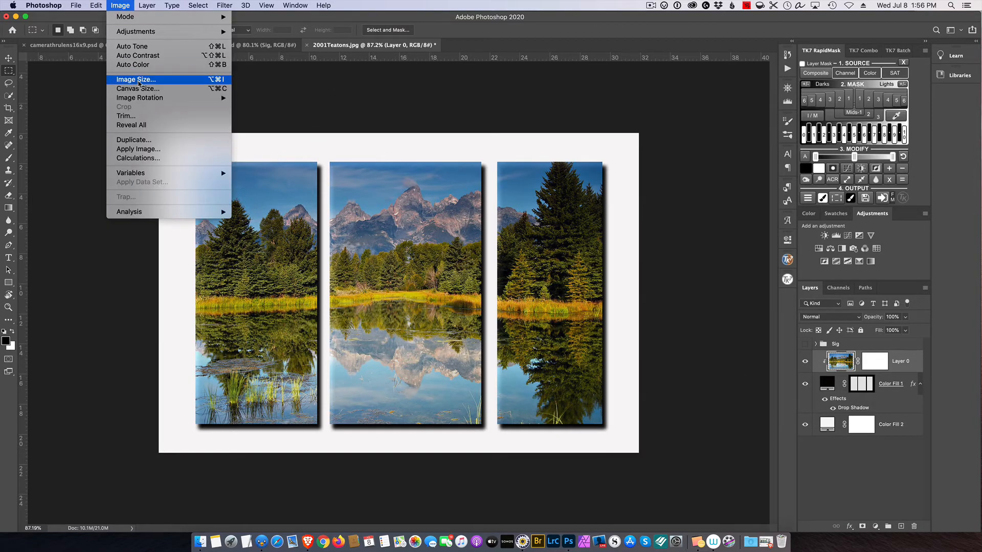
pyautogui.click(138, 88)
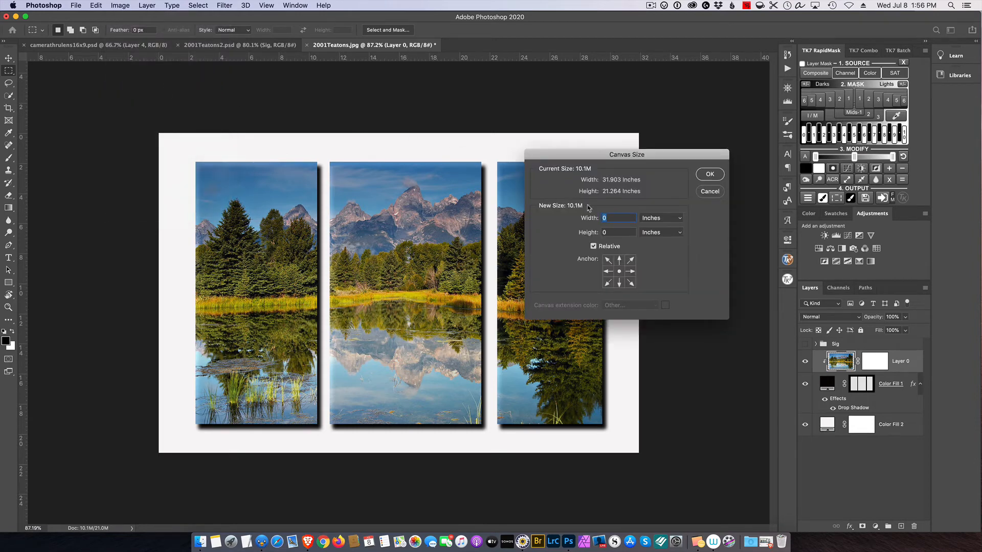
pyautogui.click(654, 233)
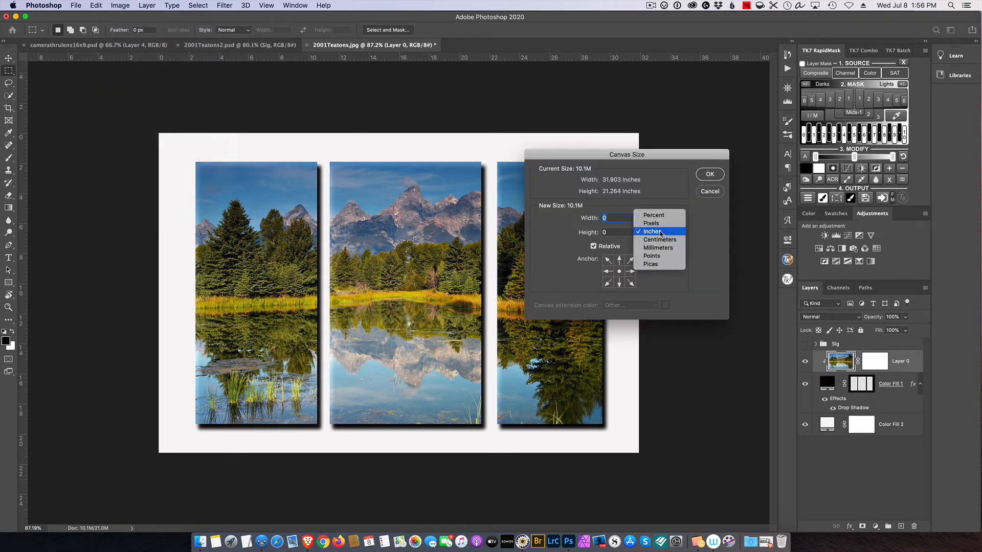
pyautogui.click(655, 216)
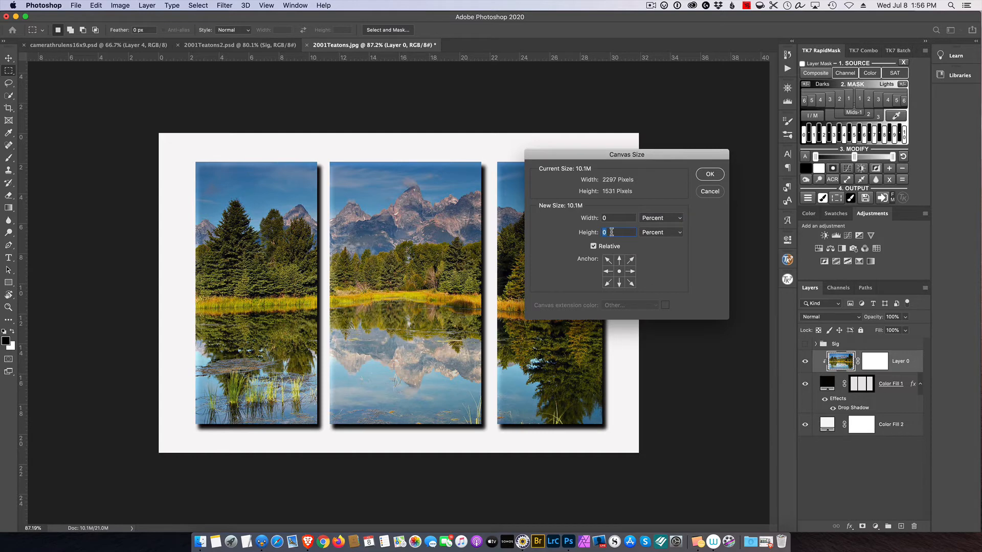
pyautogui.write('10')
pyautogui.click(619, 260)
pyautogui.click(709, 175)
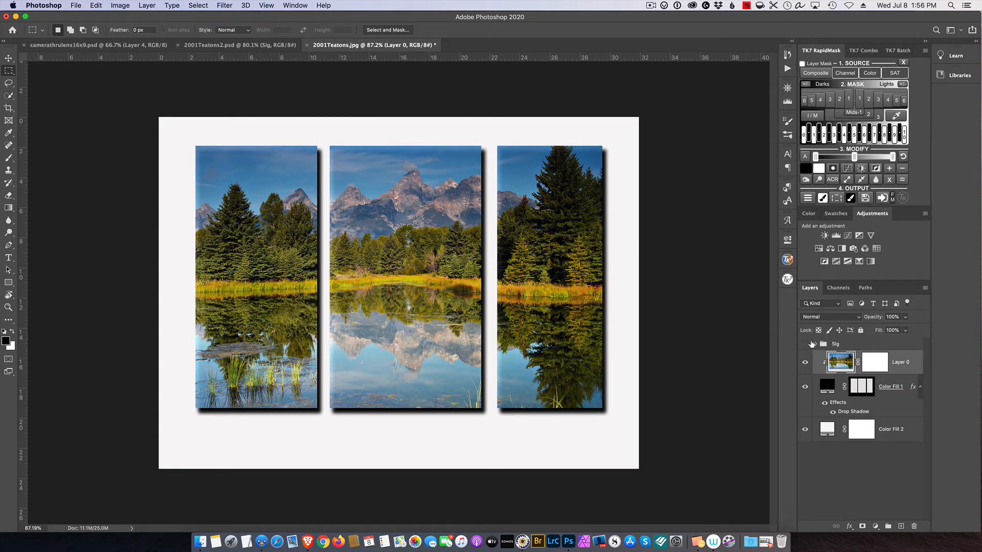
# Show the Sig group and move its signature text down toward the bottom border beneath the panels.
pyautogui.click(825, 346)
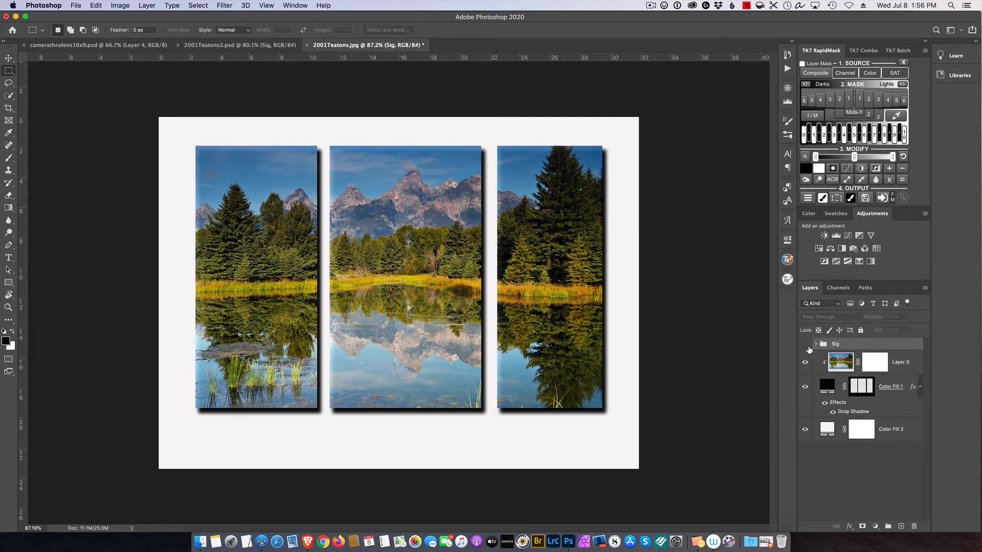
pyautogui.click(805, 345)
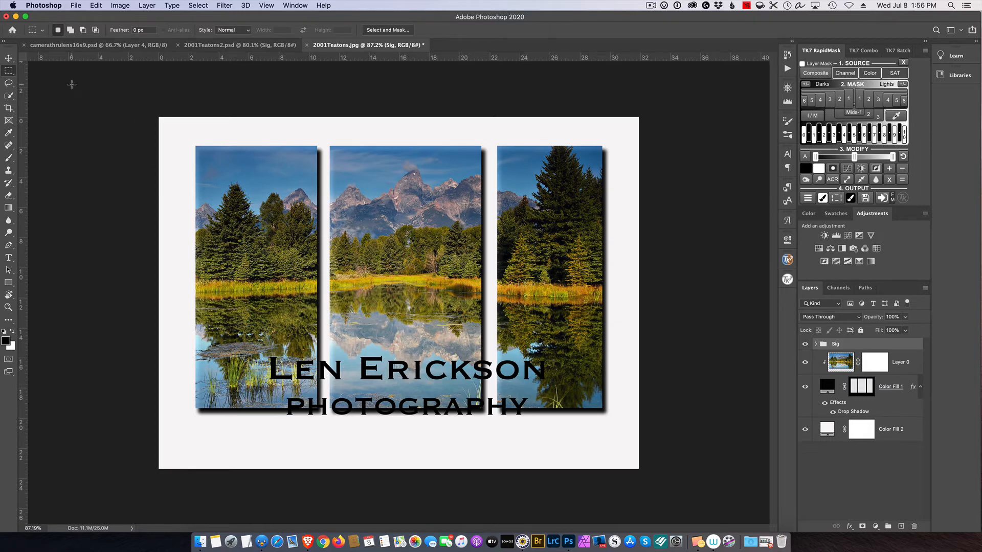
pyautogui.moveTo(71, 85); pyautogui.dragTo(69, 86)
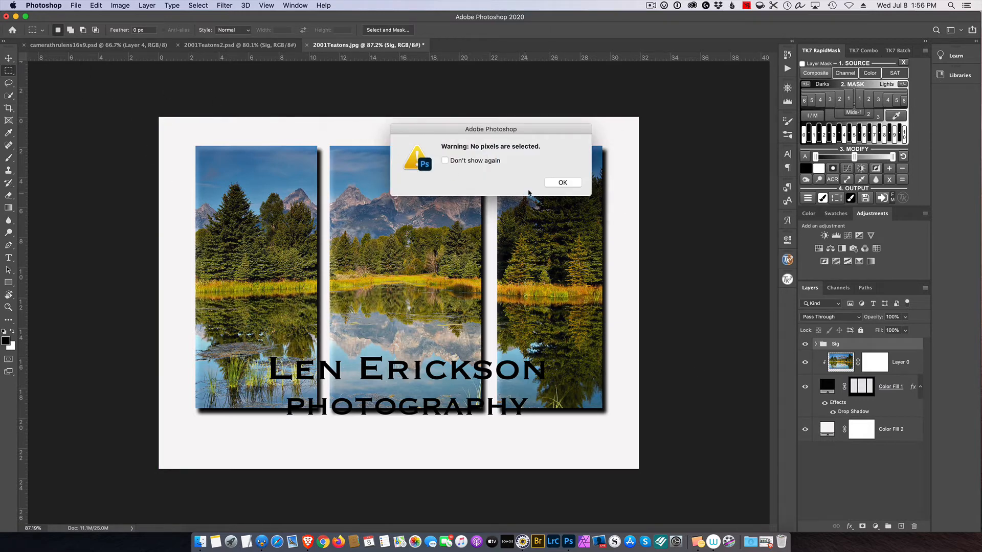
pyautogui.click(562, 183)
pyautogui.click(9, 58)
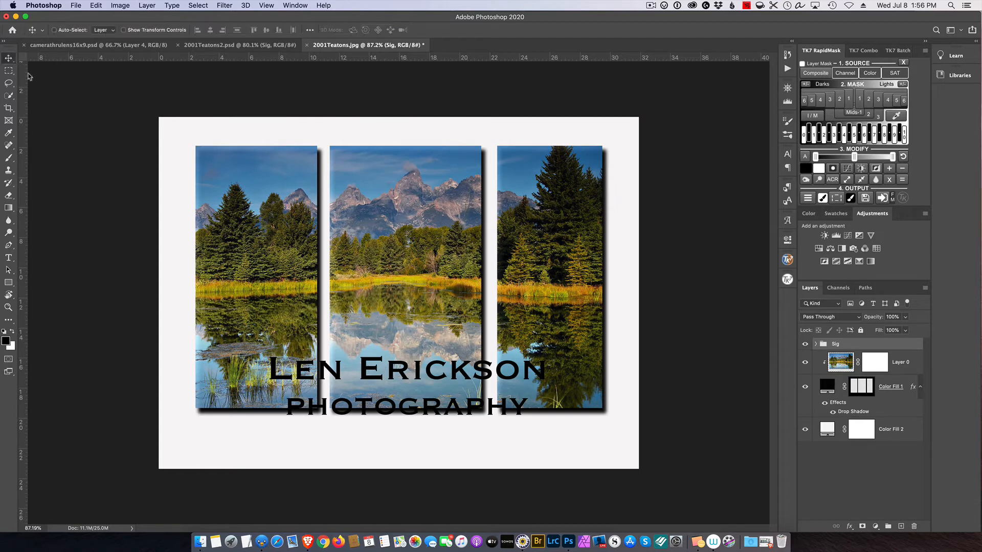
pyautogui.moveTo(395, 379); pyautogui.dragTo(399, 420)
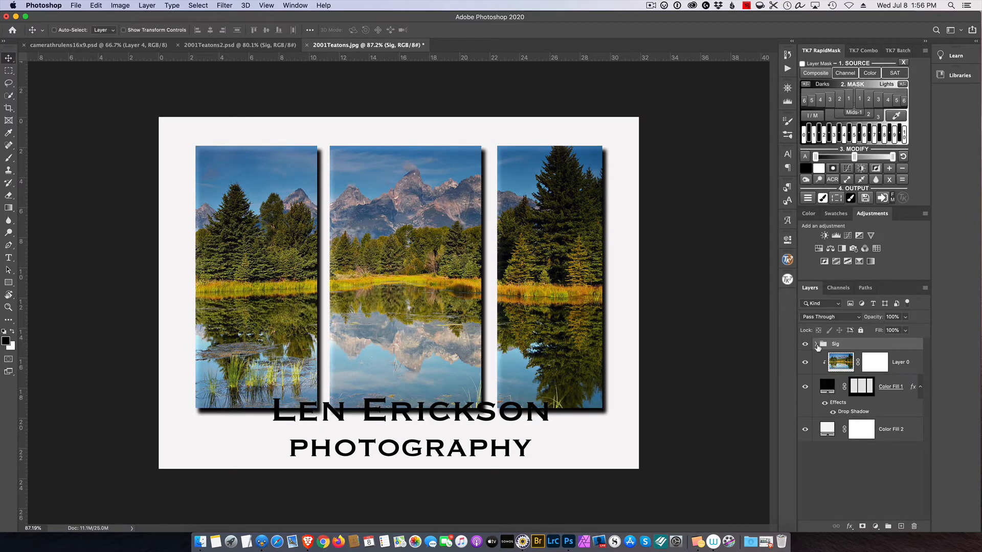
# Expand the Sig group and reduce the photographer's name text to 175 pt.
pyautogui.click(815, 343)
pyautogui.doubleClick(851, 363)
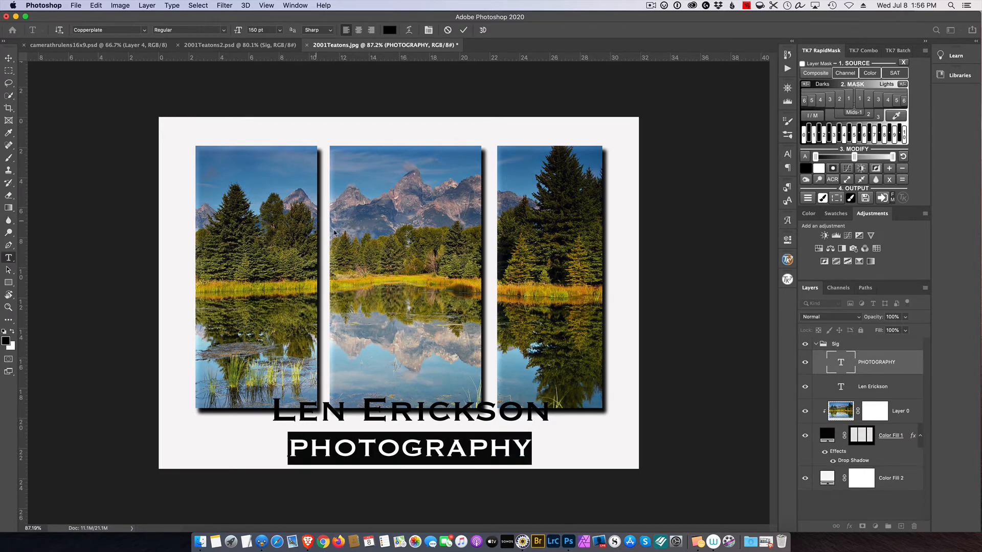
pyautogui.doubleClick(856, 395)
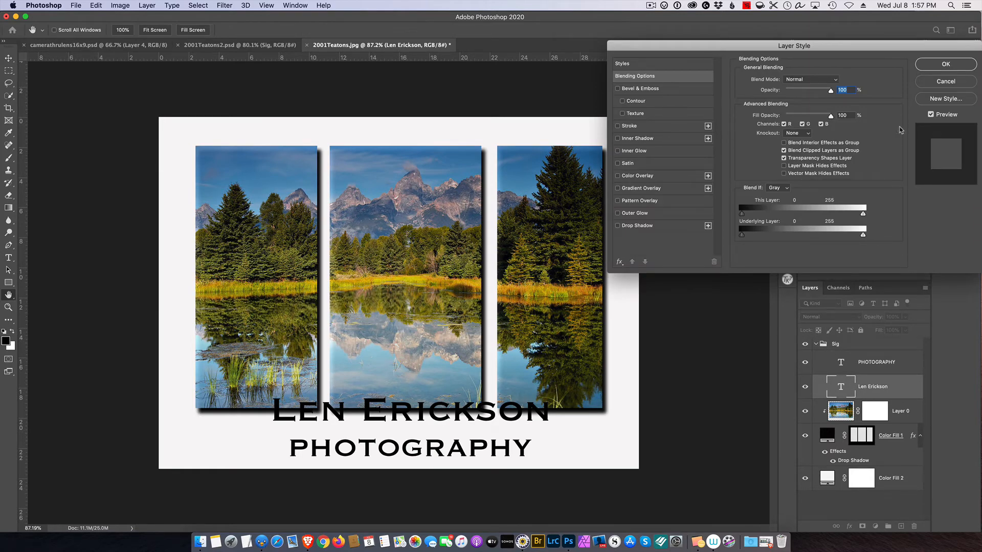
pyautogui.click(944, 82)
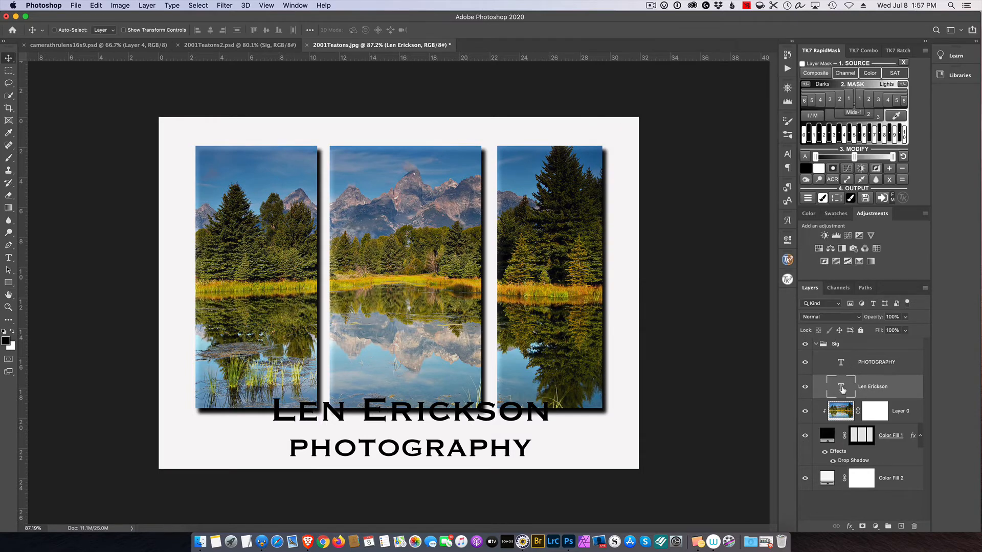
pyautogui.doubleClick(841, 388)
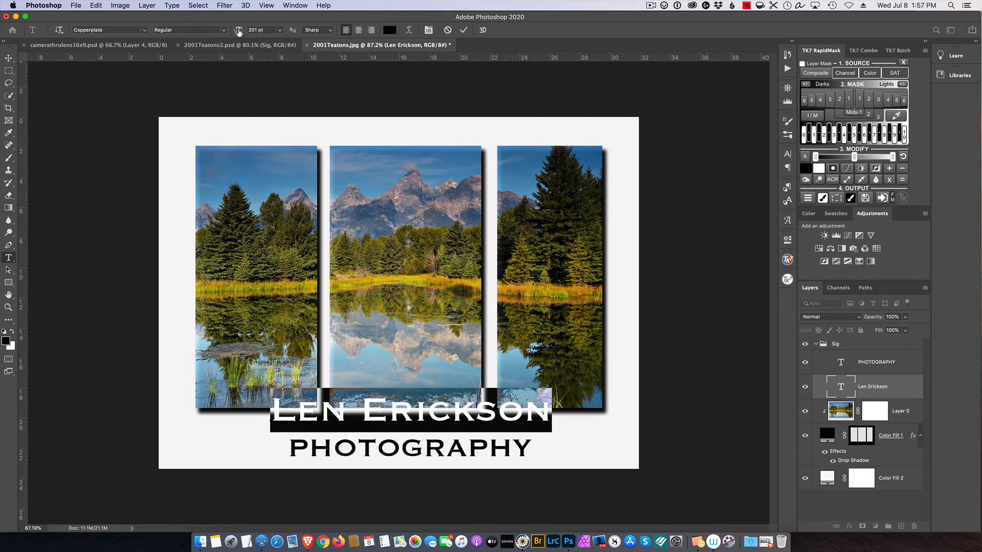
pyautogui.moveTo(238, 32); pyautogui.dragTo(227, 33)
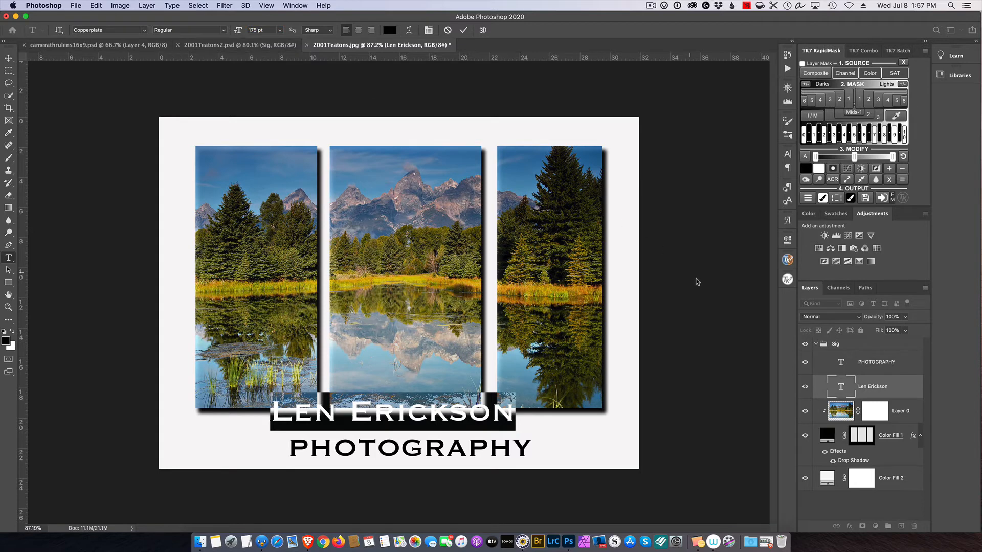
# Reduce the PHOTOGRAPHY text in the Sig group to 130 pt.
pyautogui.click(884, 363)
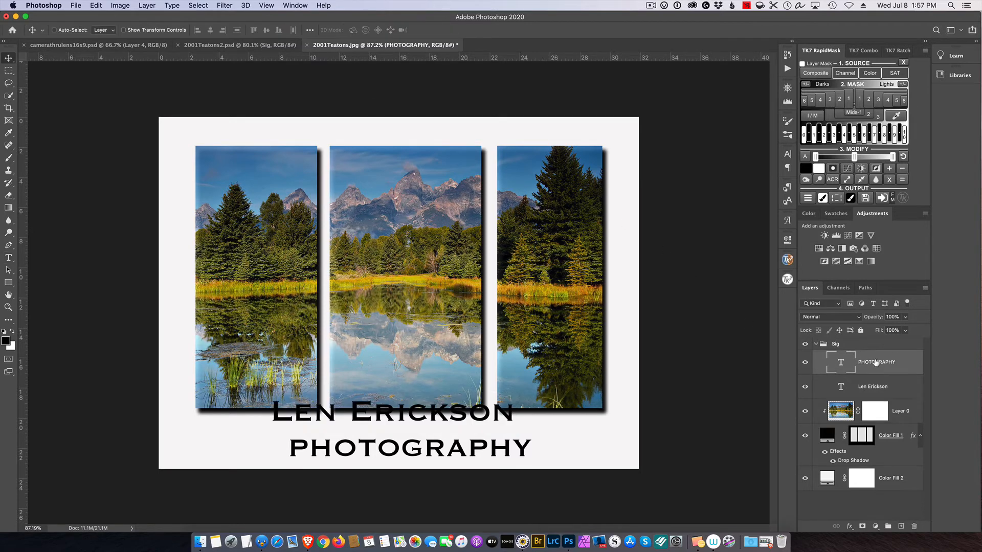
pyautogui.press('v')
pyautogui.doubleClick(848, 364)
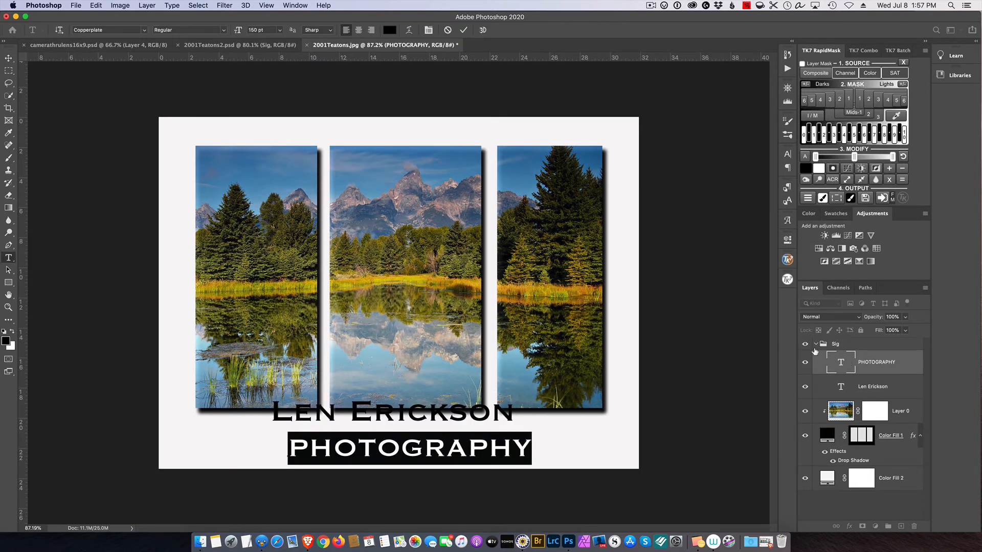
pyautogui.moveTo(238, 31); pyautogui.dragTo(228, 34)
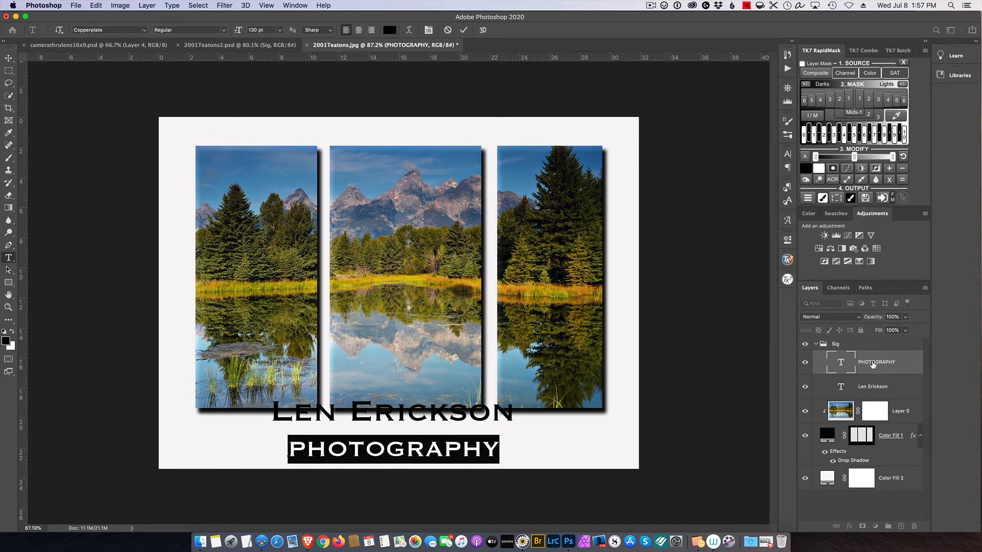
# Move the photographer's name down to sit just above PHOTOGRAPHY, and shift both signature lines to centre them in the border below the panels.
pyautogui.click(874, 369)
pyautogui.click(885, 388)
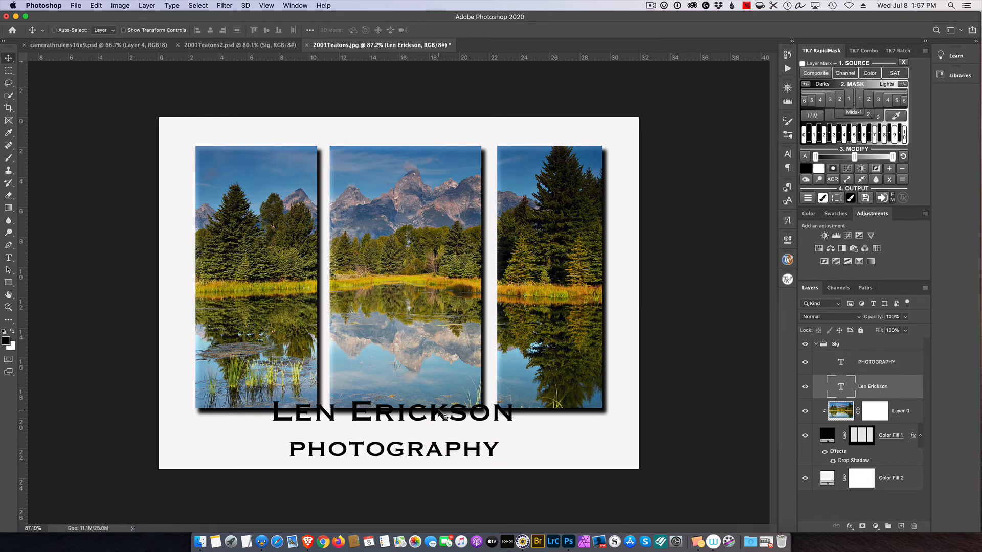
pyautogui.moveTo(442, 412); pyautogui.dragTo(441, 425)
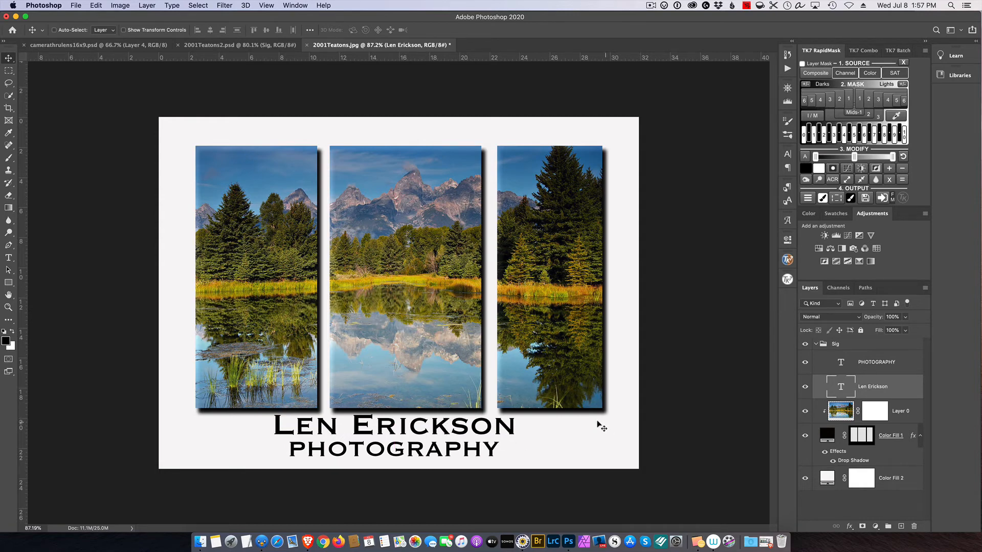
pyautogui.moveTo(423, 429); pyautogui.dragTo(437, 454)
pyautogui.keyDown('super'); pyautogui.click(446, 444); pyautogui.keyUp('super')
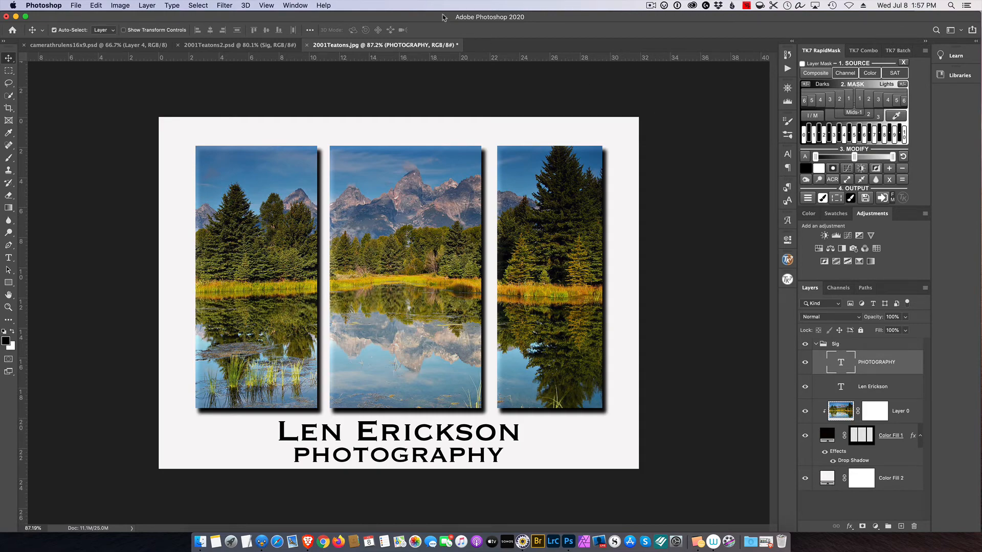
pyautogui.press('super+equal')
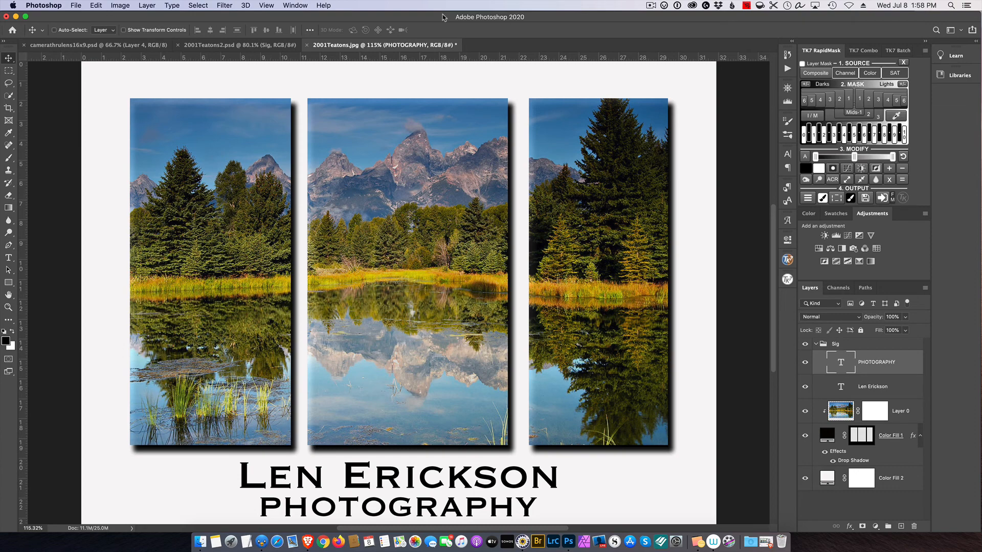
pyautogui.click(651, 5)
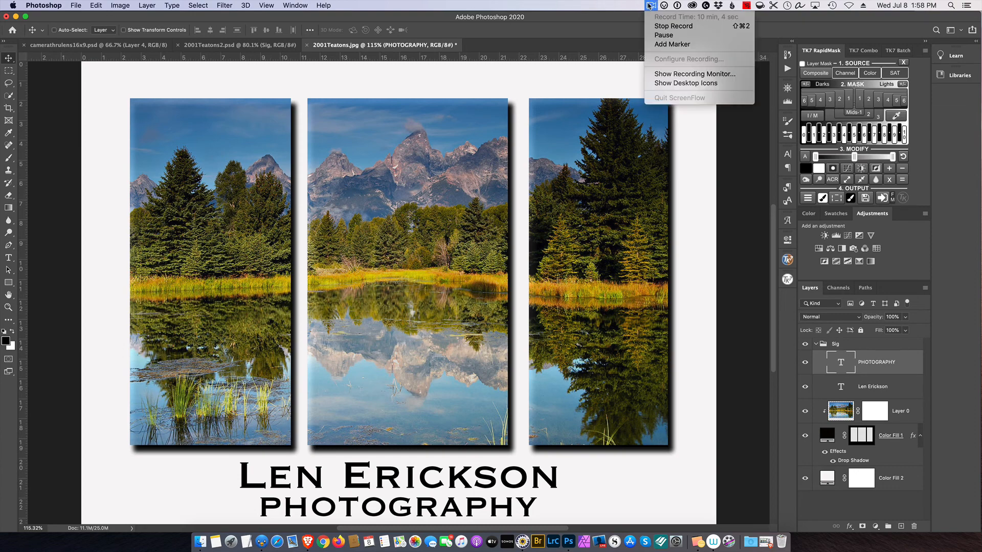
pyautogui.click(663, 26)
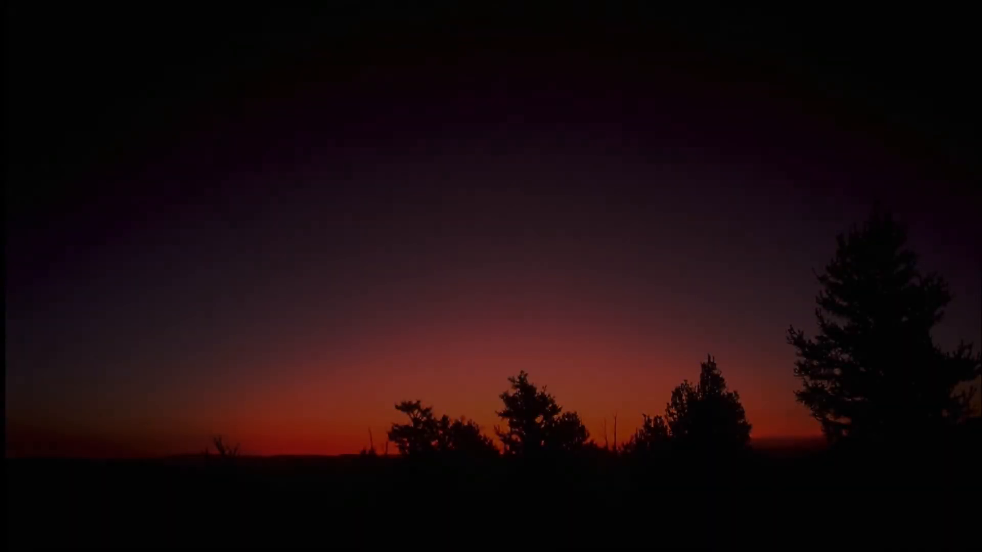